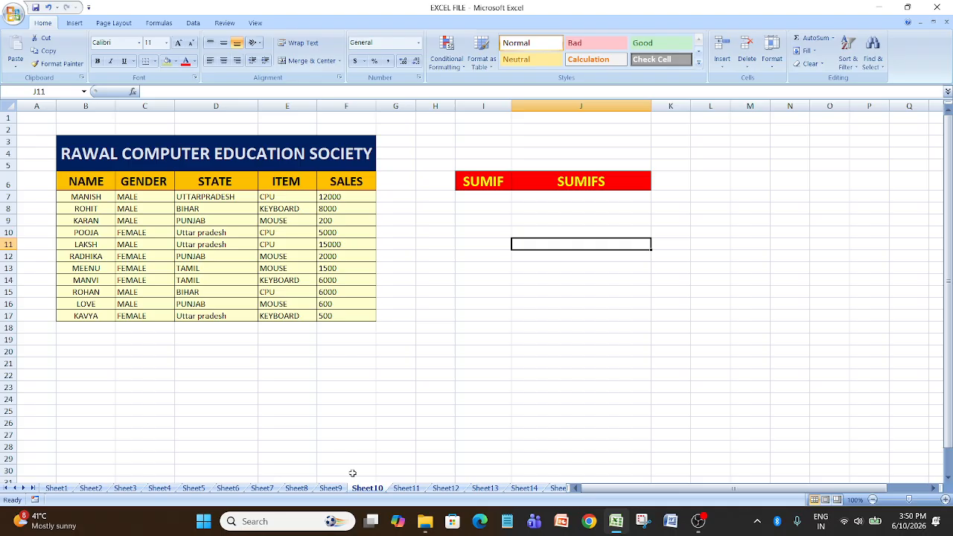
- Begin a SUMIF formula in cell I8 with the item cells E7:E17 as its criteria range
click(483, 218)
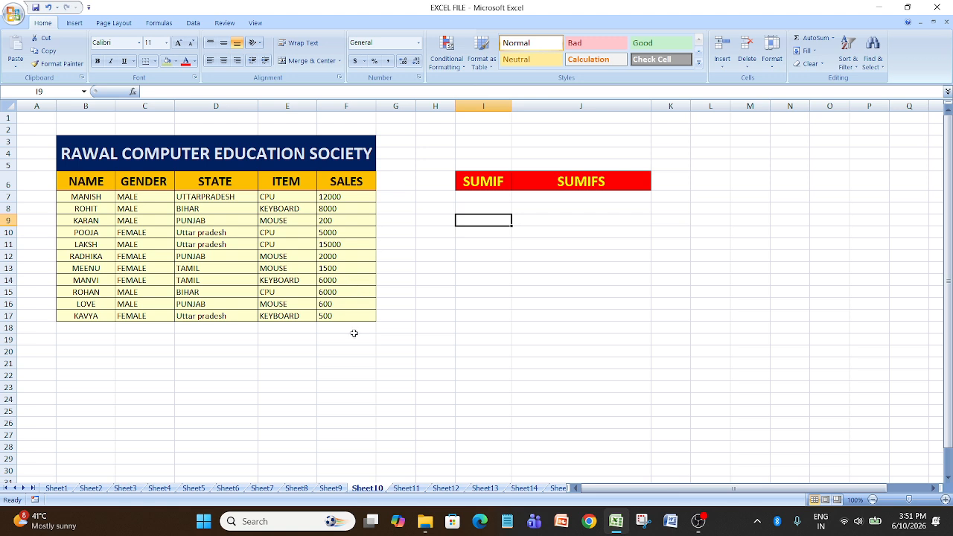
click(480, 211)
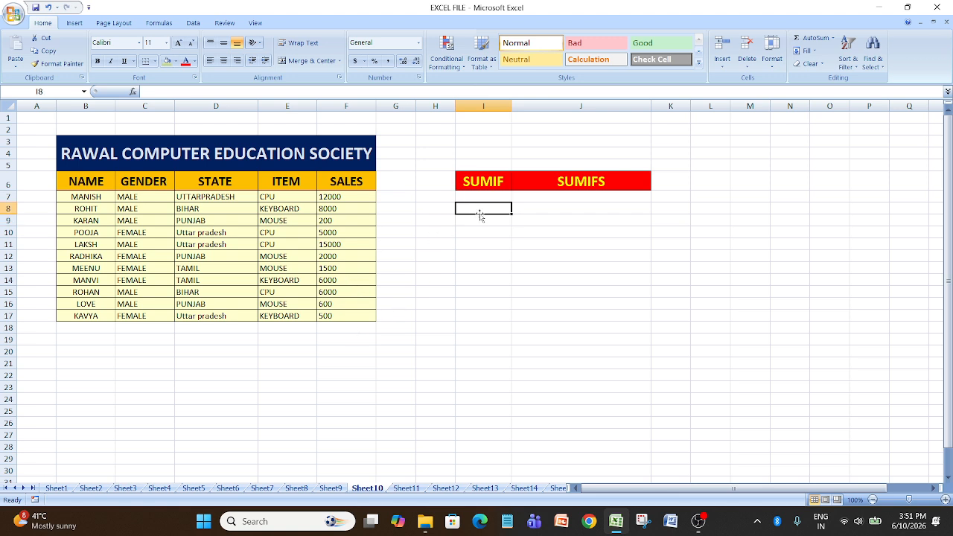
text(S)
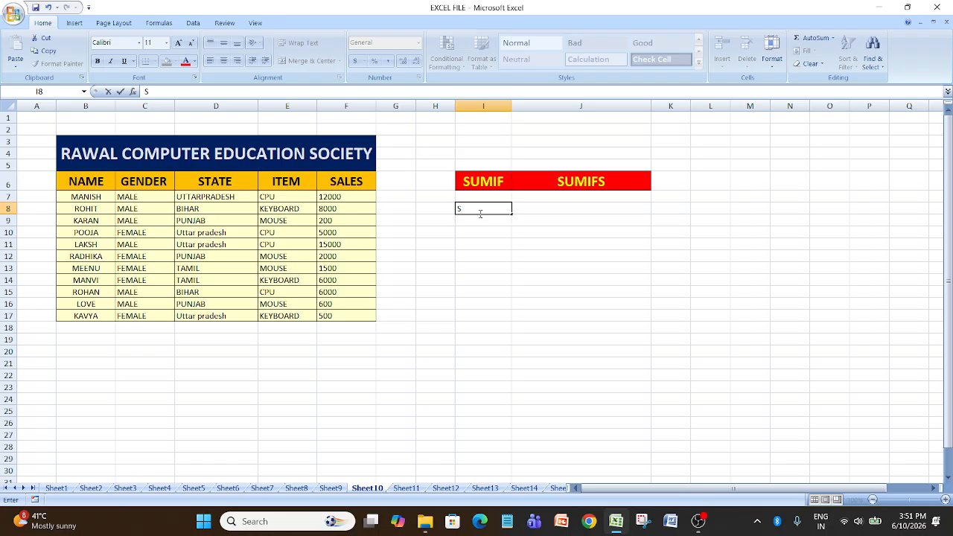
key(BackSpace)
text(=SUM)
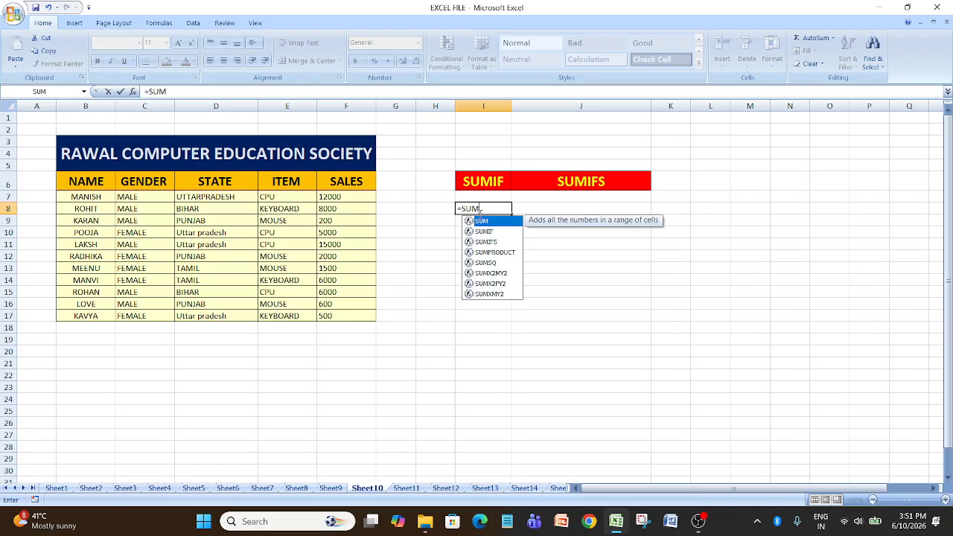
text(IF()
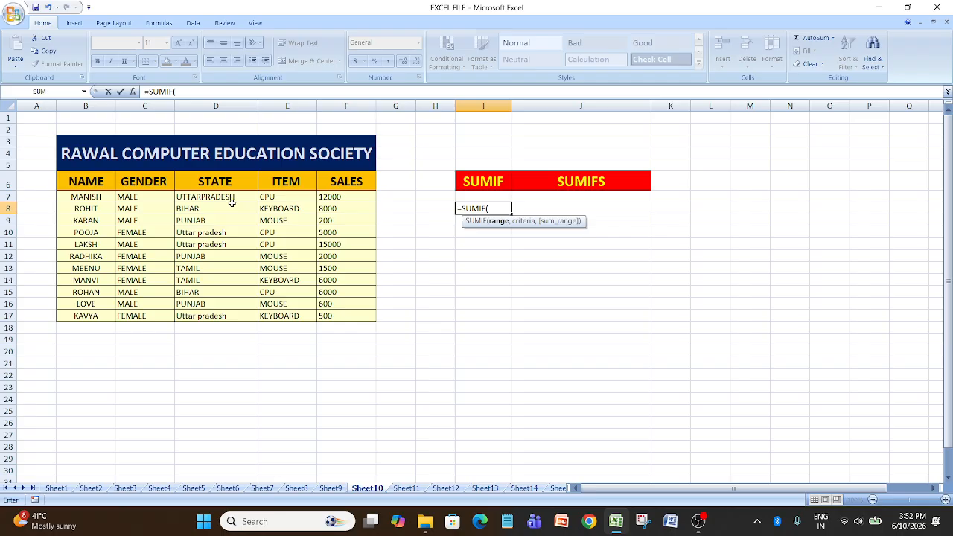
drag(277, 196, 280, 317)
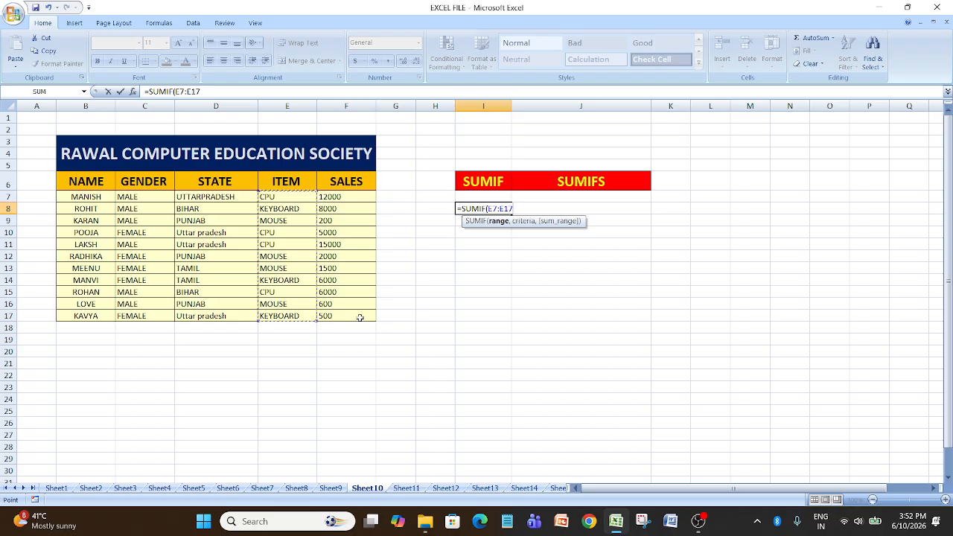
text(,)
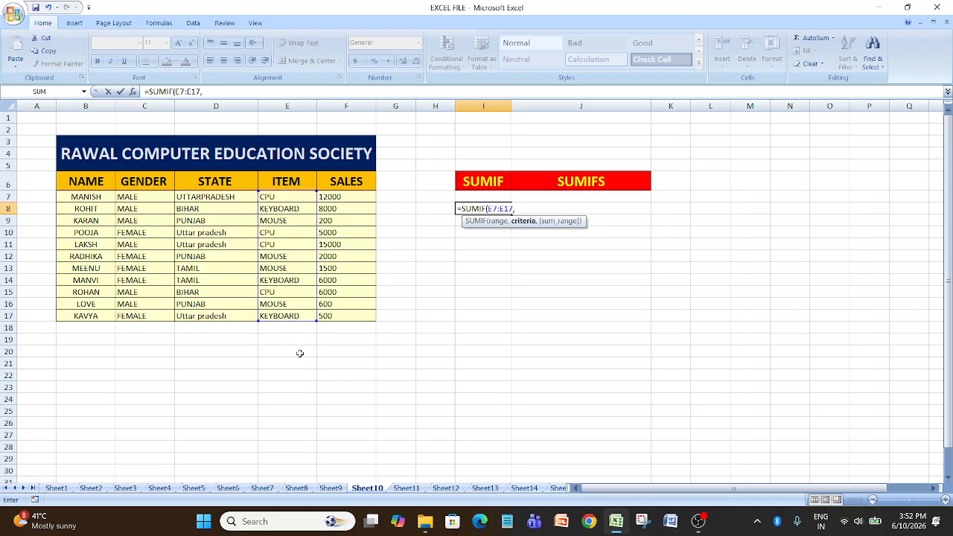
key(shift+Return)
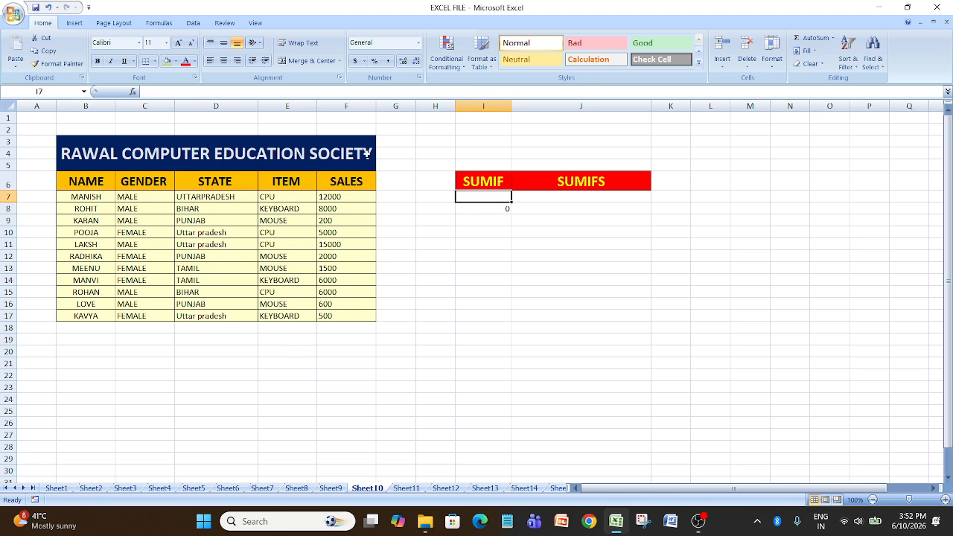
- Complete the SUMIF formula in I8 with the criterion "CPU" and the sales cells F7:F17 as the sum range
double_click(490, 207)
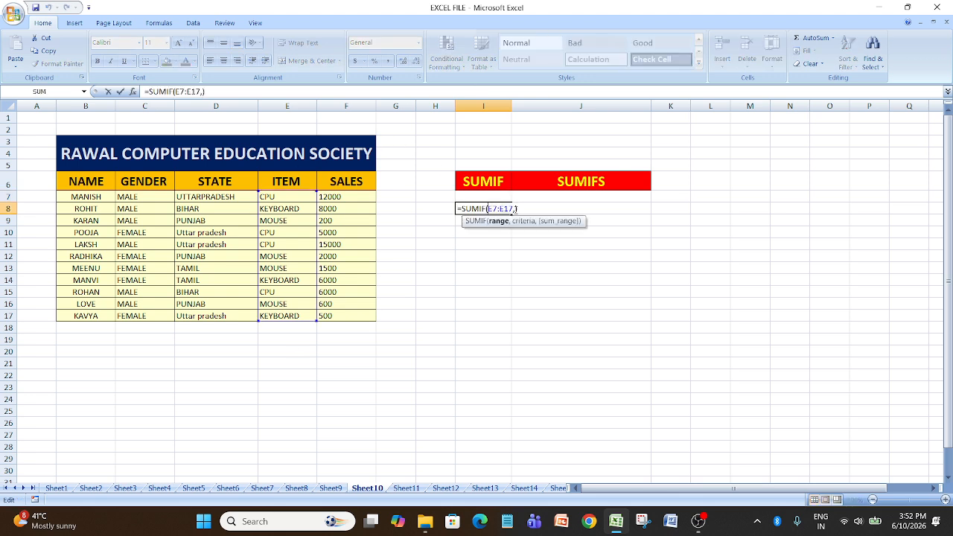
click(513, 210)
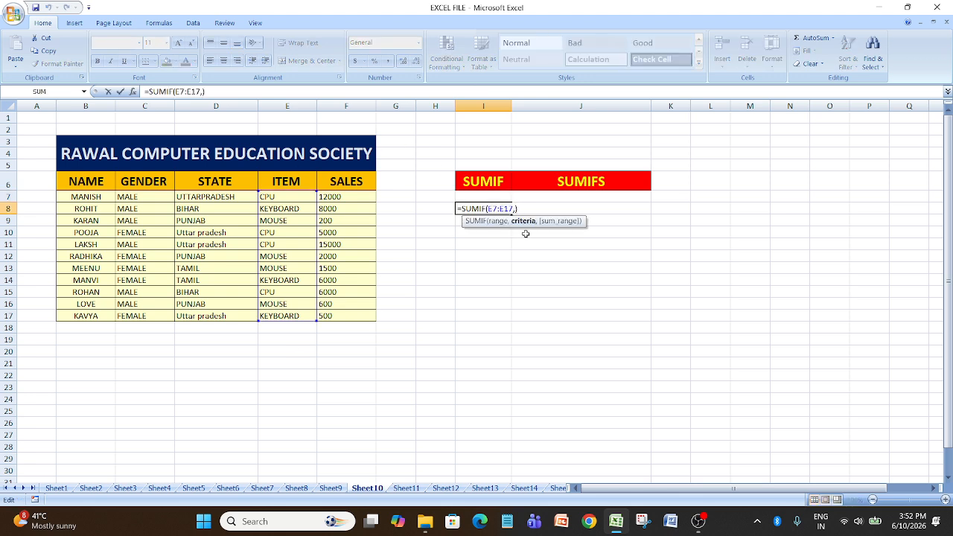
text("CPU",)
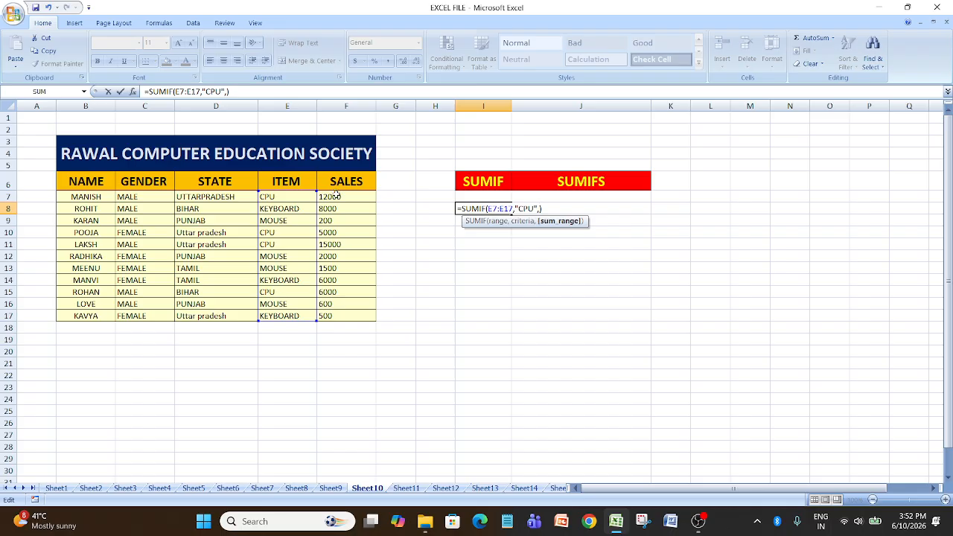
drag(337, 195, 348, 317)
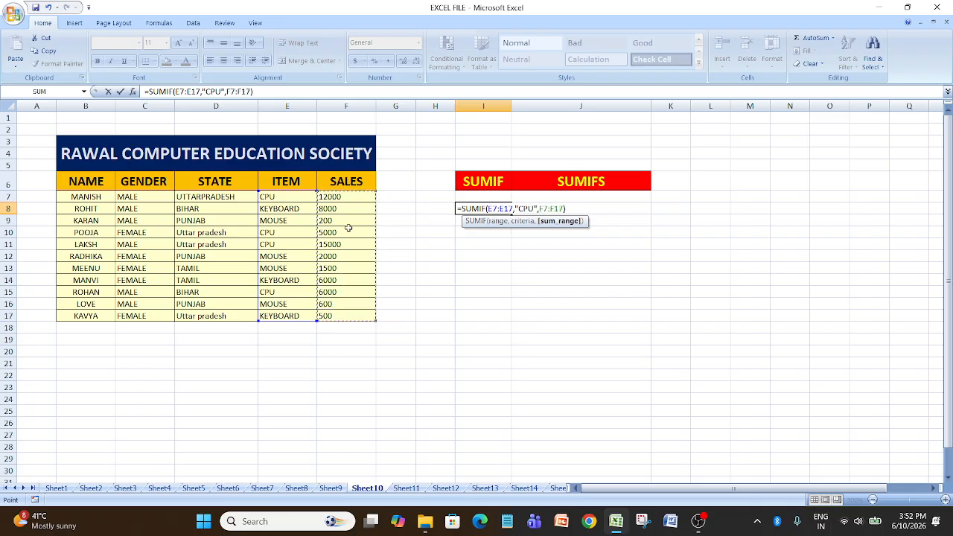
key(Return)
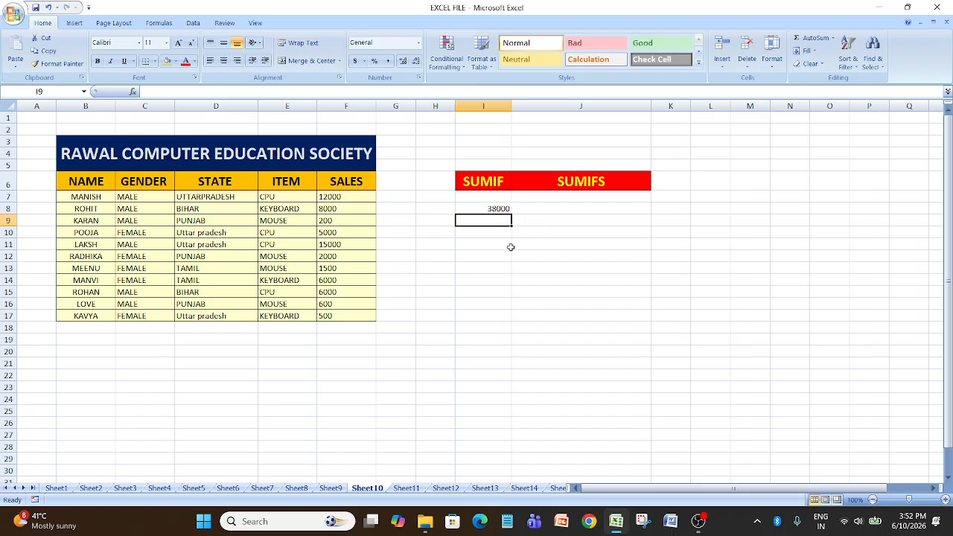
- Total the keyboard sales in cell I9 with the formula =SUMIF(E6:E17,"KEYBOARD",F6:F17)
text(=SUM)
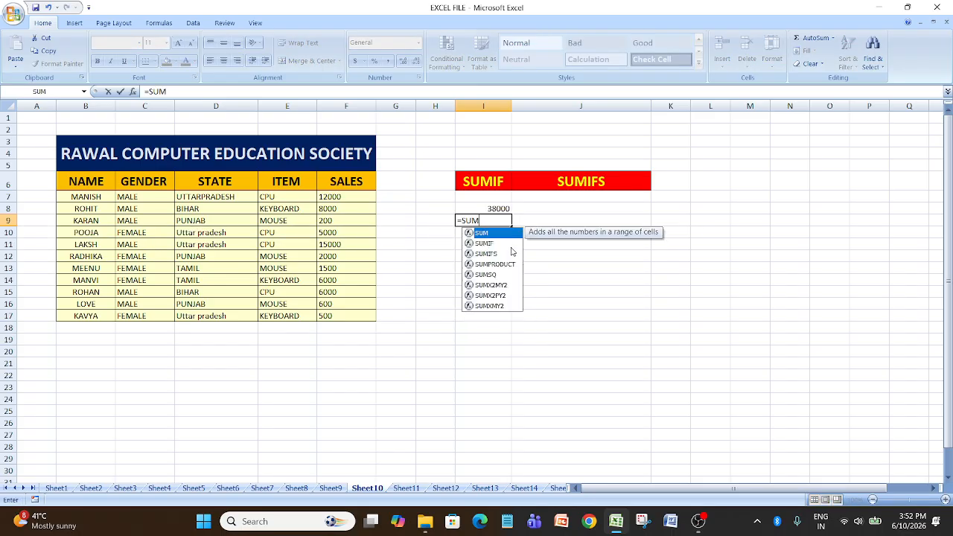
text(IF()
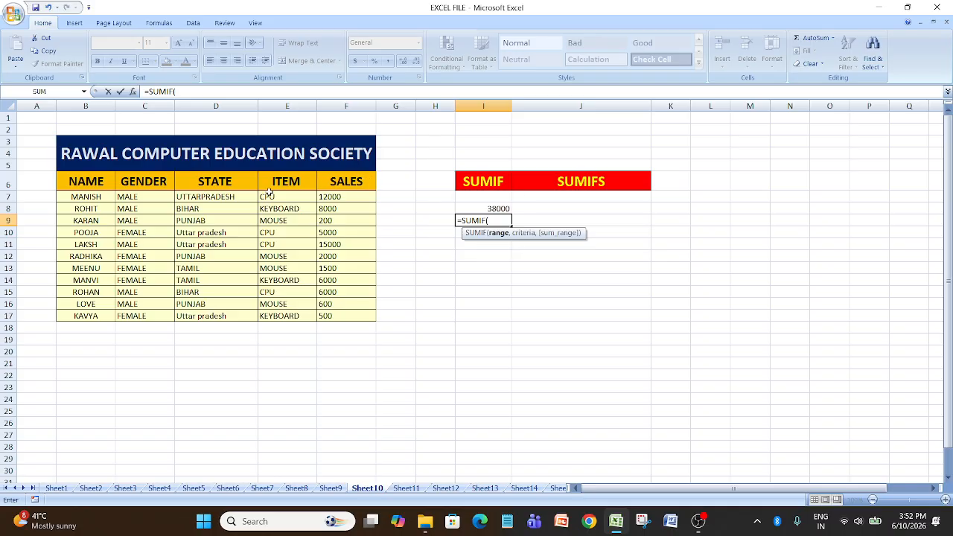
drag(272, 186, 288, 316)
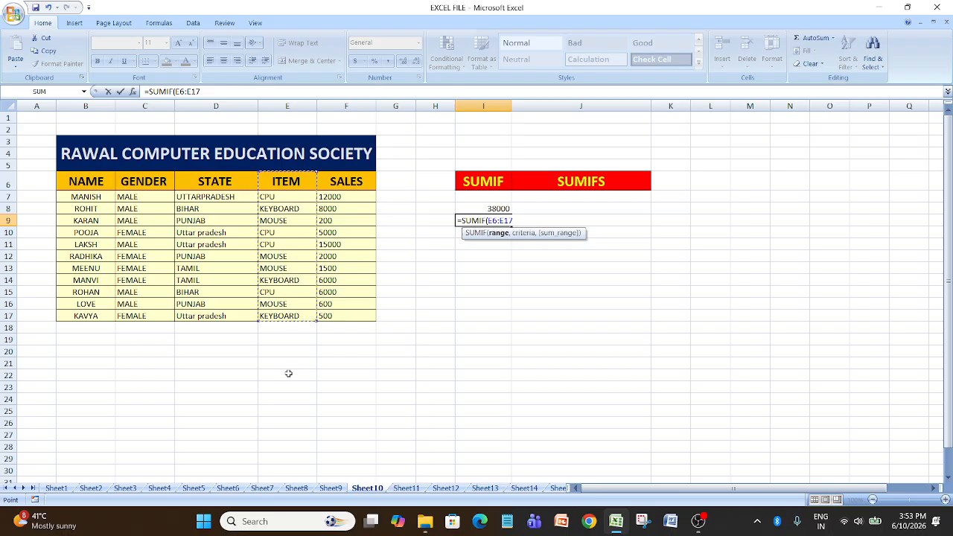
text(,)
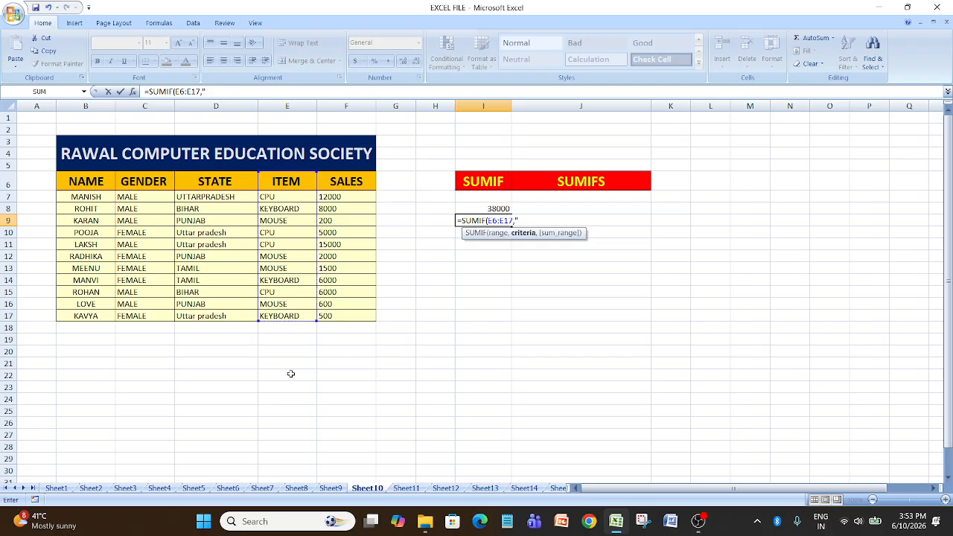
text("KEYBOARD)
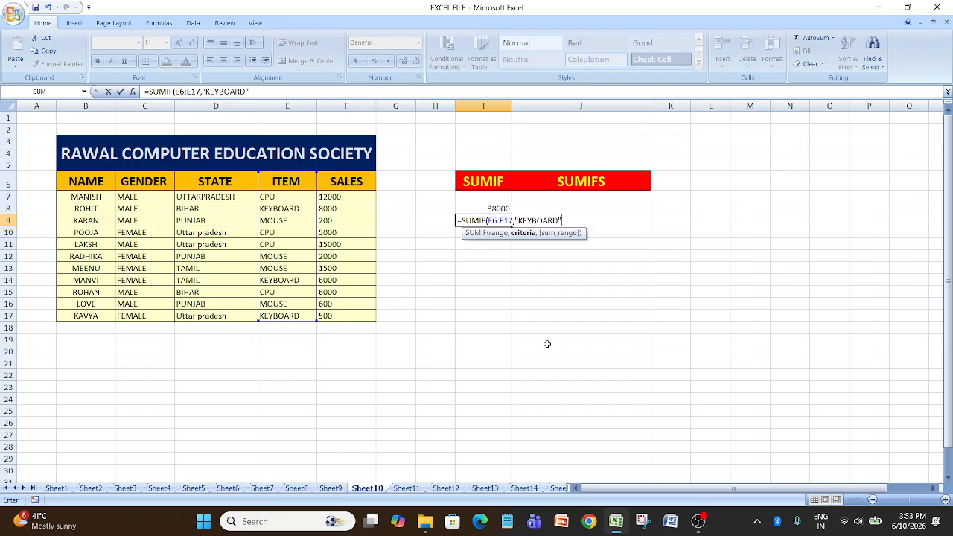
text(",)
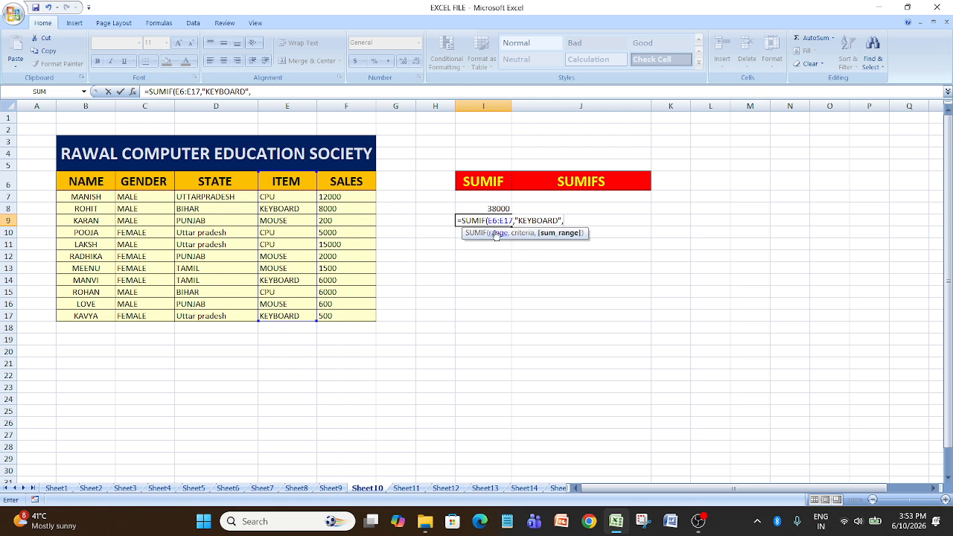
drag(356, 181, 352, 316)
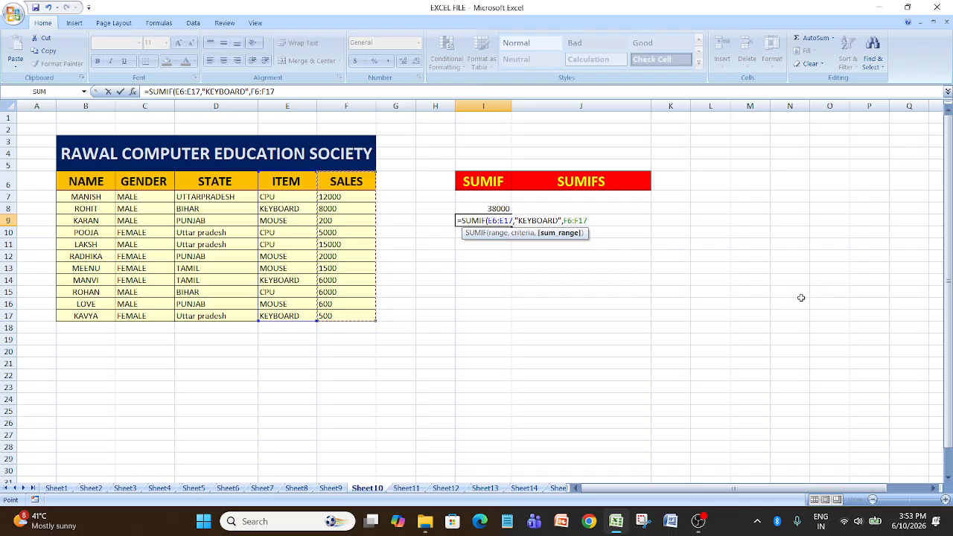
text())
key(Return)
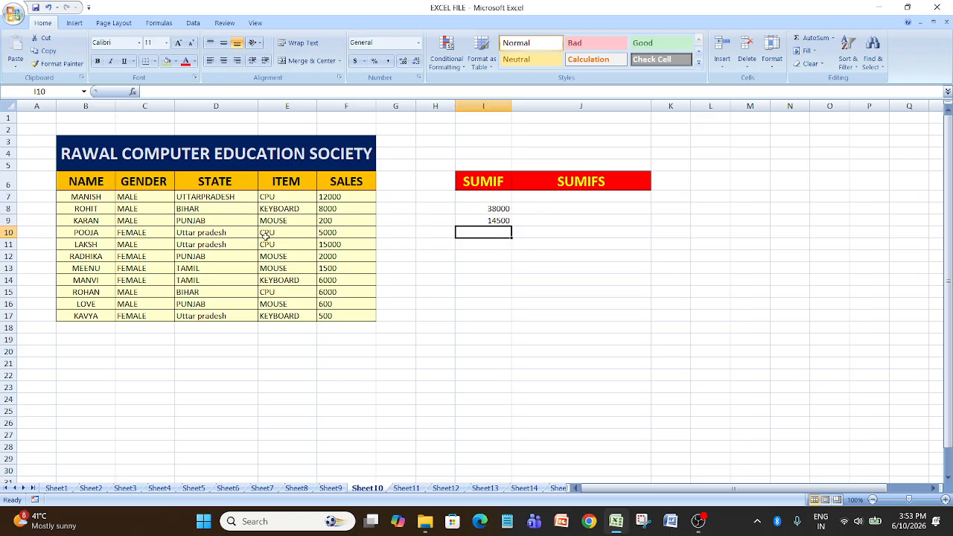
- Begin a SUMIFS formula in cell J8 with sum range F7:F17, first criteria range E6:E17 and criterion "CPU"
click(560, 207)
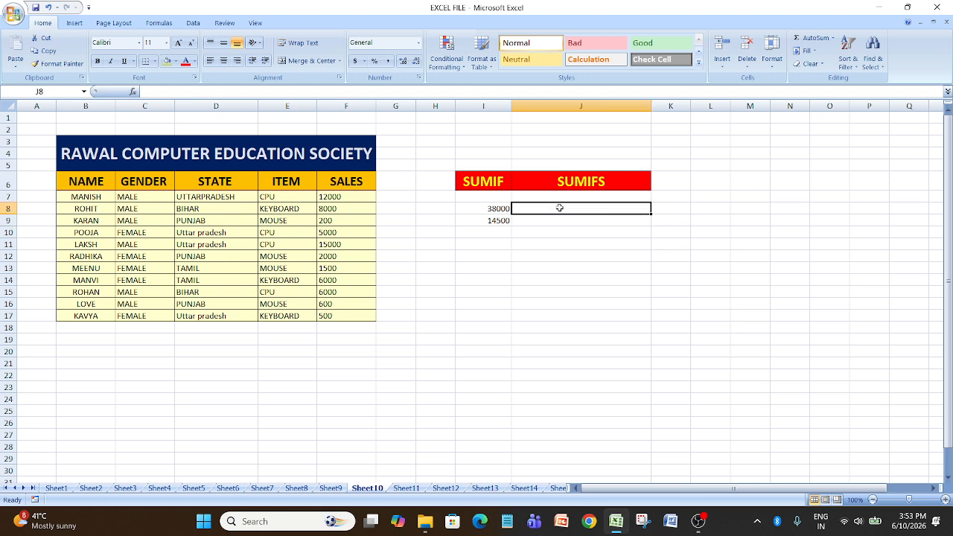
text(=SU)
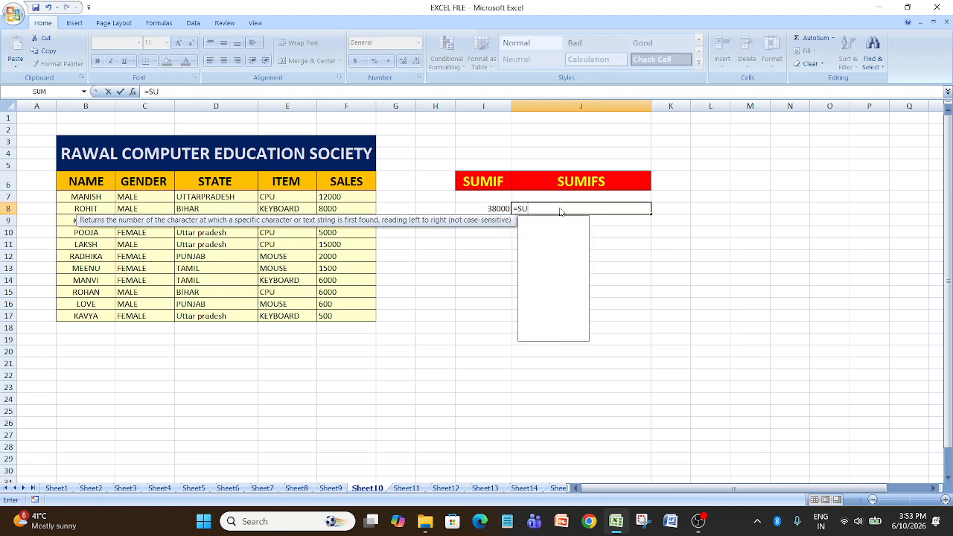
text(MIFS()
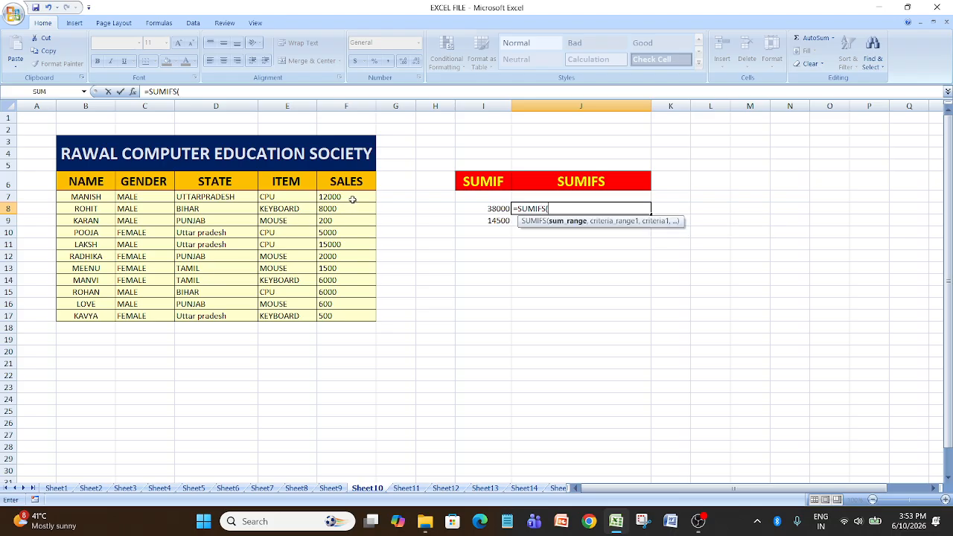
drag(348, 196, 348, 315)
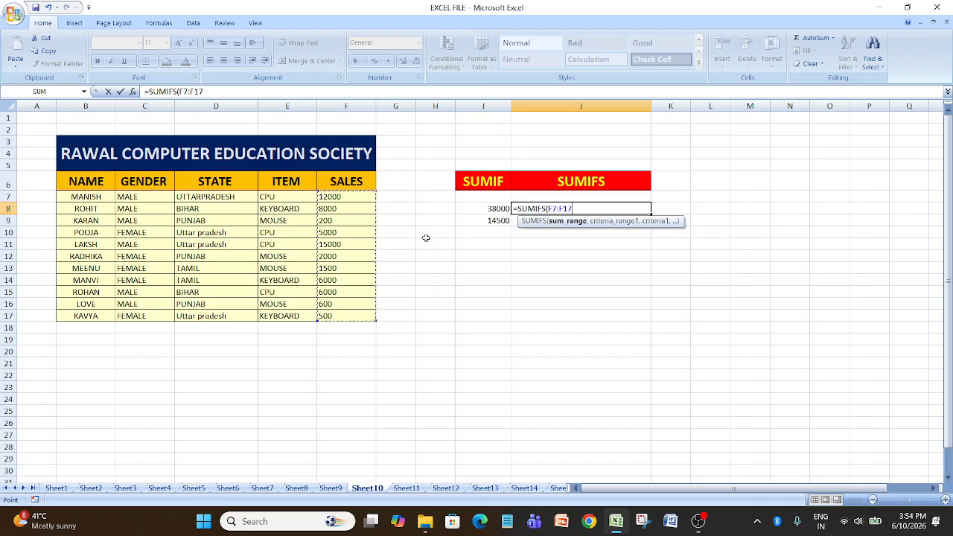
text(,)
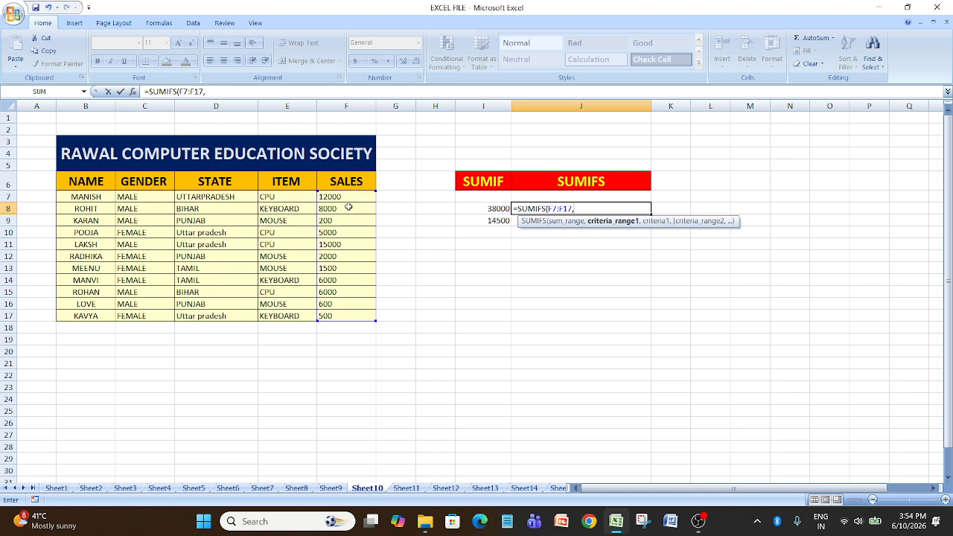
drag(285, 179, 271, 310)
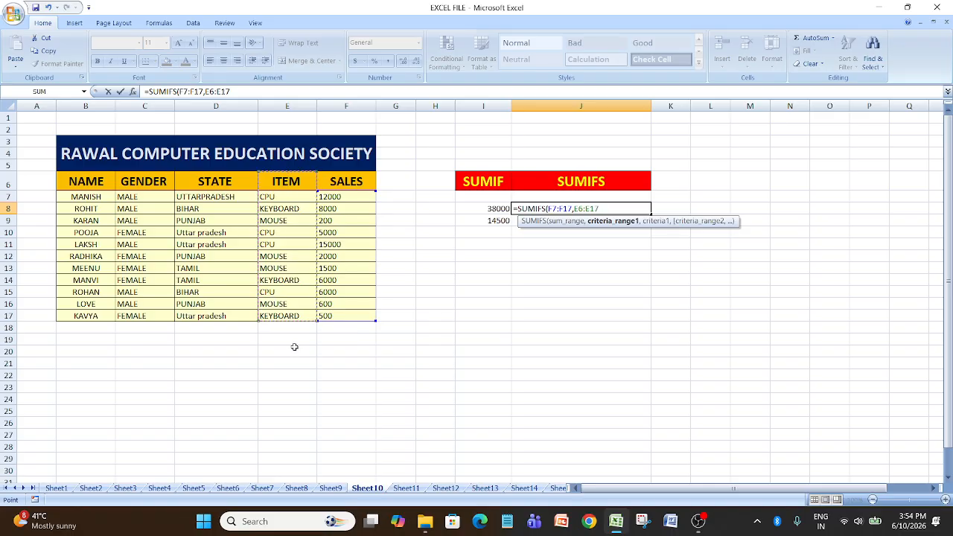
text(,")
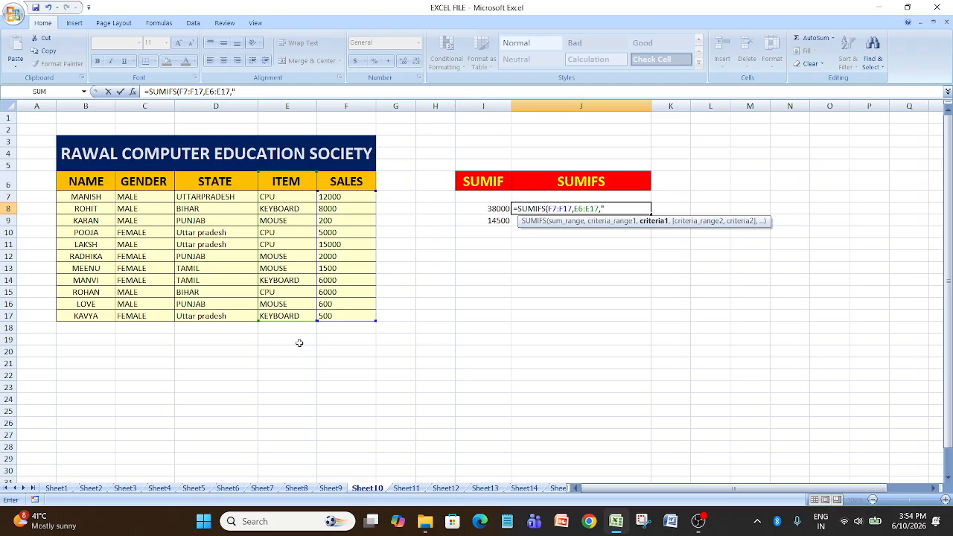
text(CPU",)
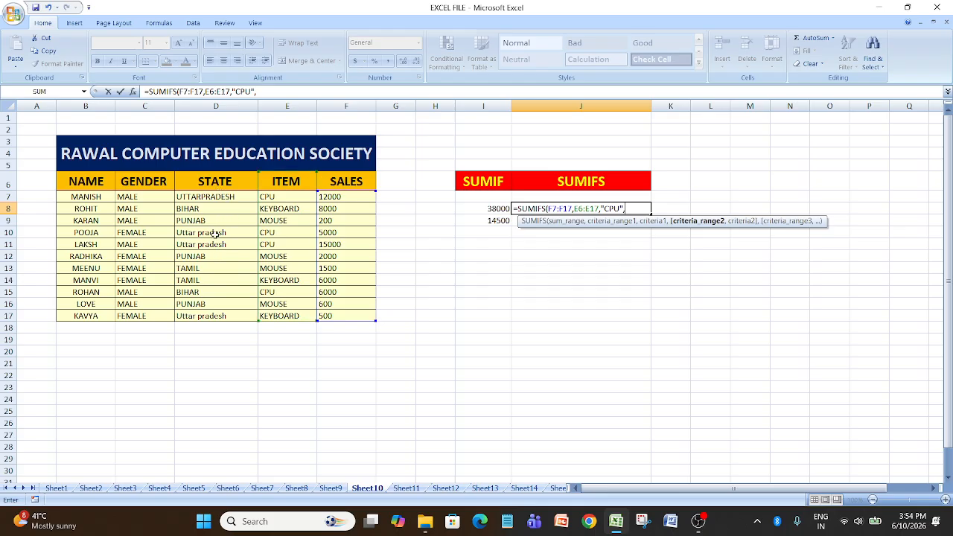
- Add the state range D6:D17 with the criterion "UTTARPRADESH" to the SUMIFS formula in J8 and enter it
drag(219, 178, 221, 316)
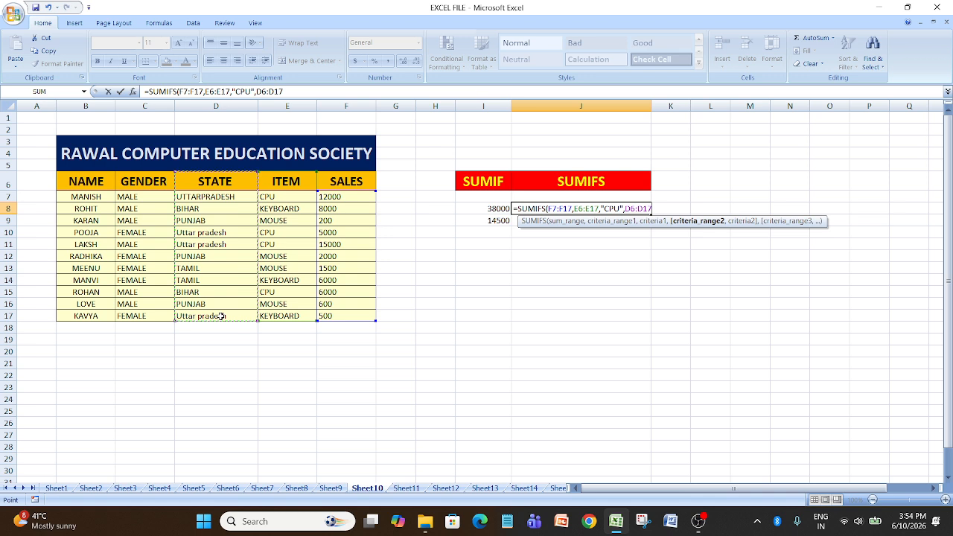
text(,)
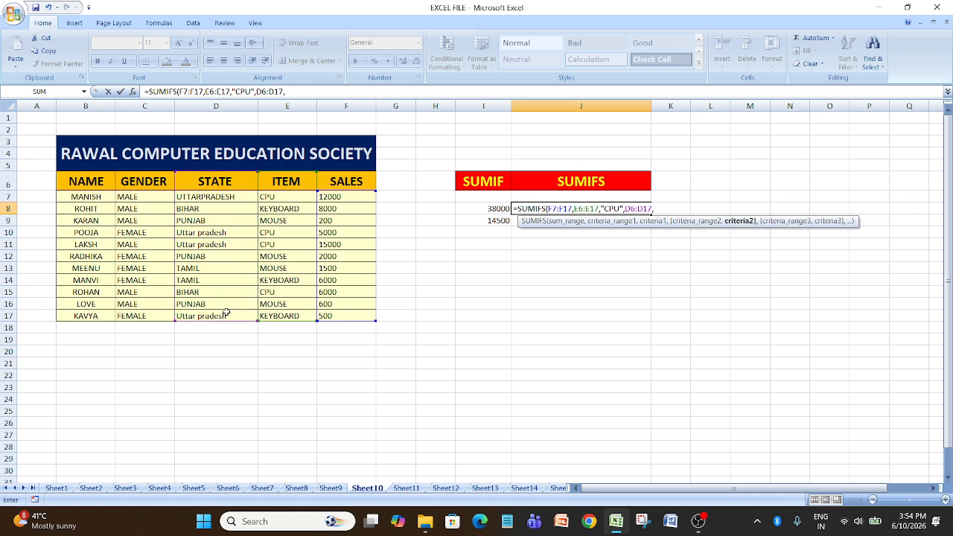
text(")
text(")
text(UTTAR)
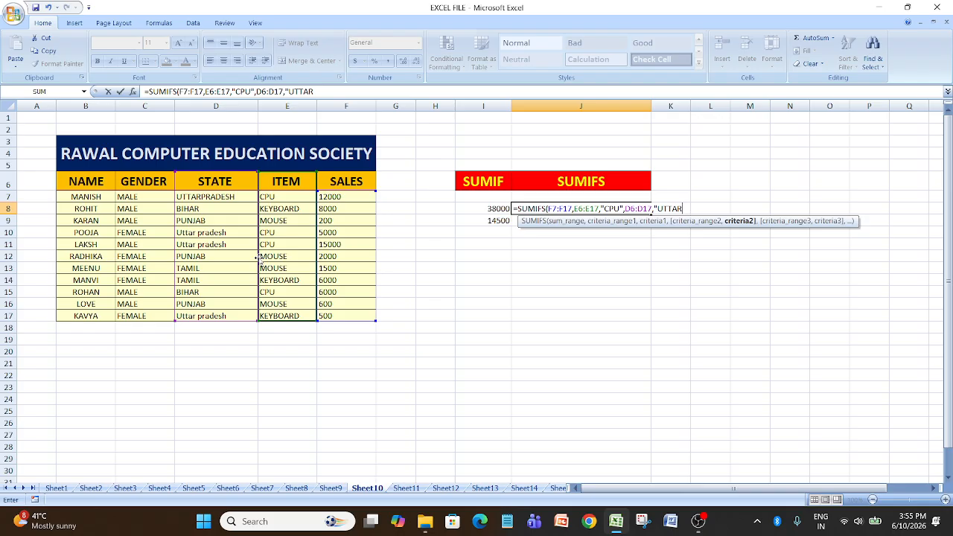
text(PRADESH")
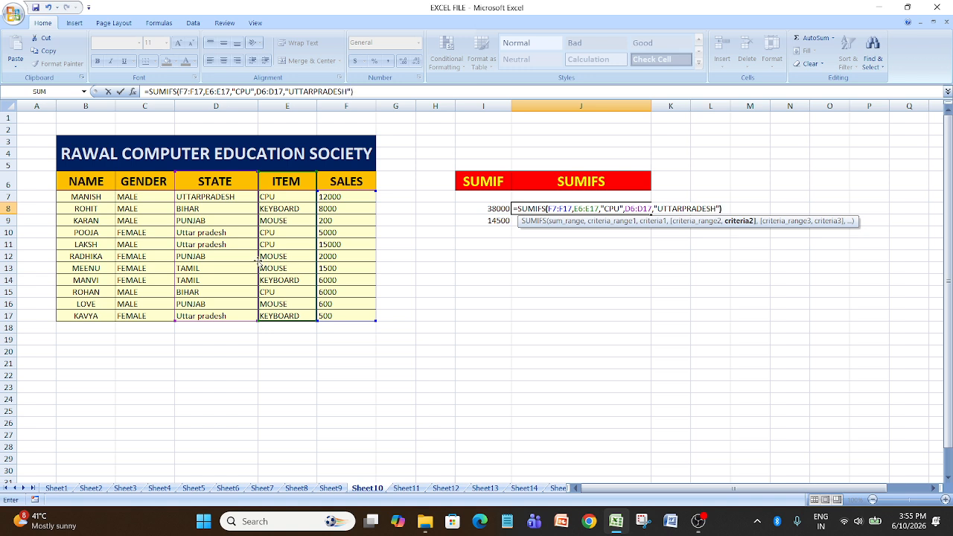
key(Return)
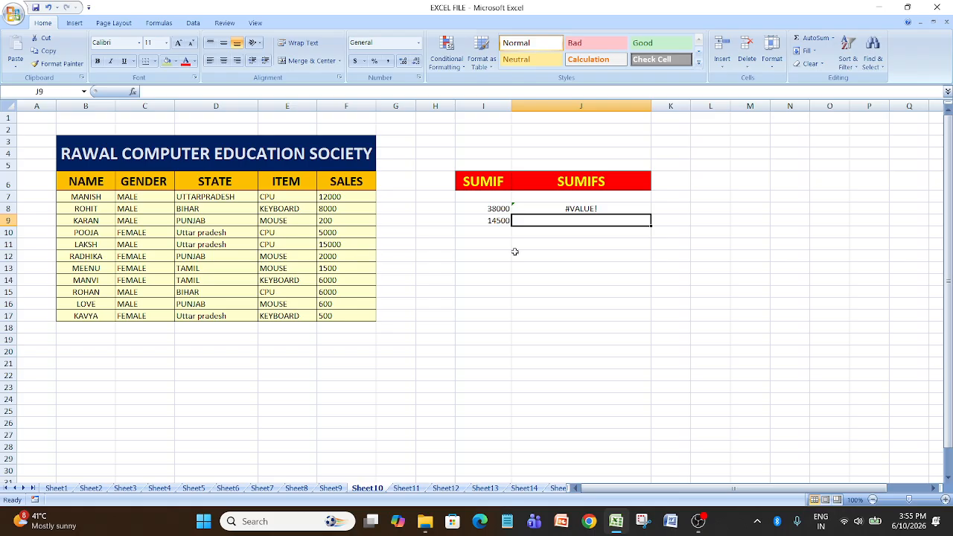
- Replace the sum range in the J8 SUMIFS formula with the sales cells F6:F17
double_click(546, 210)
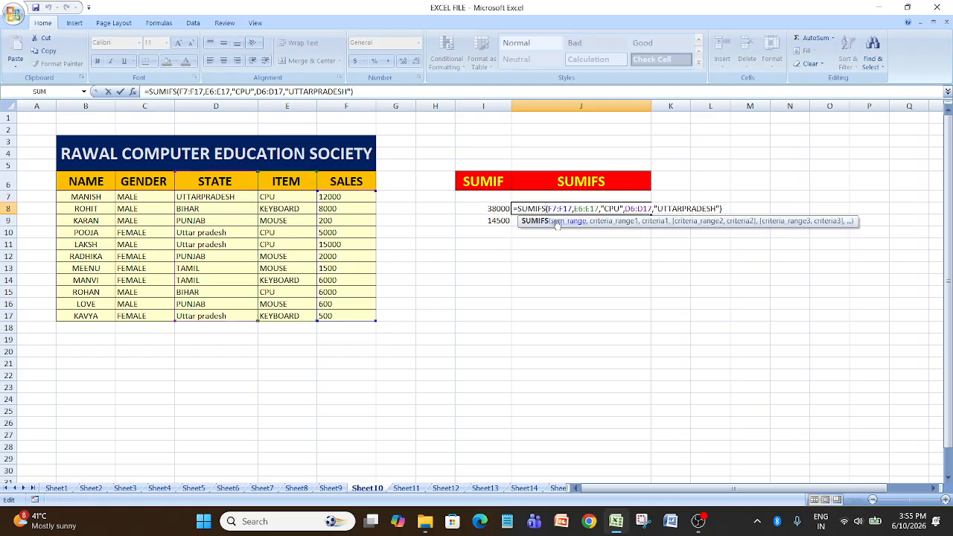
click(575, 209)
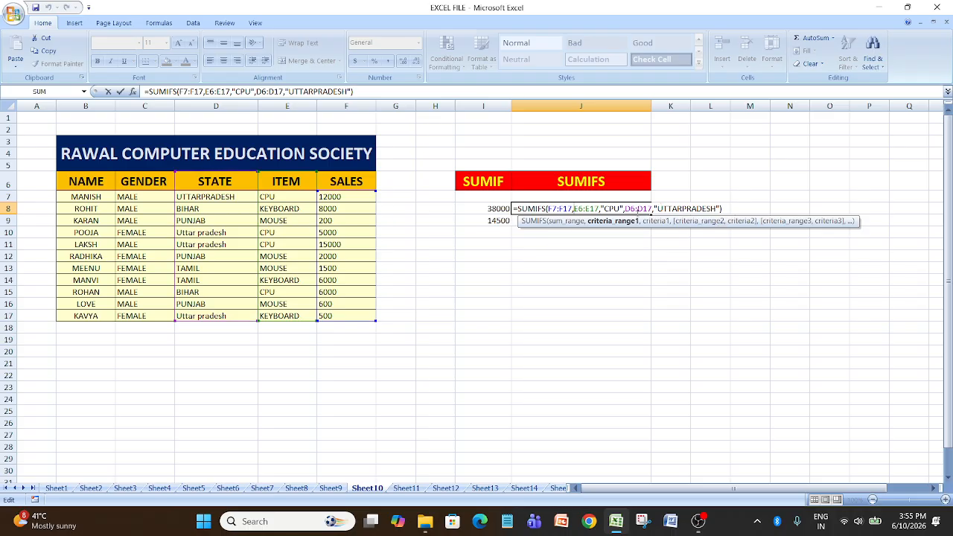
key(Return)
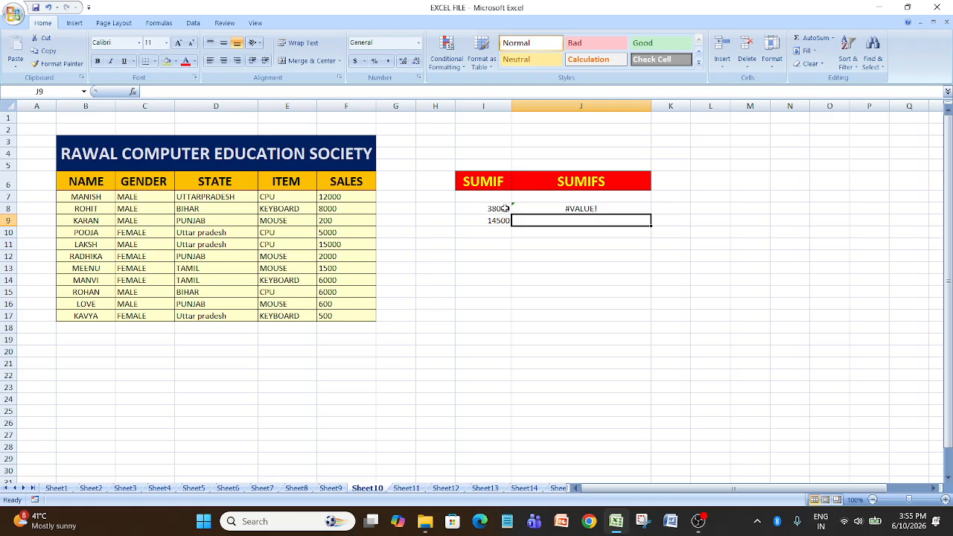
click(547, 210)
double_click(557, 210)
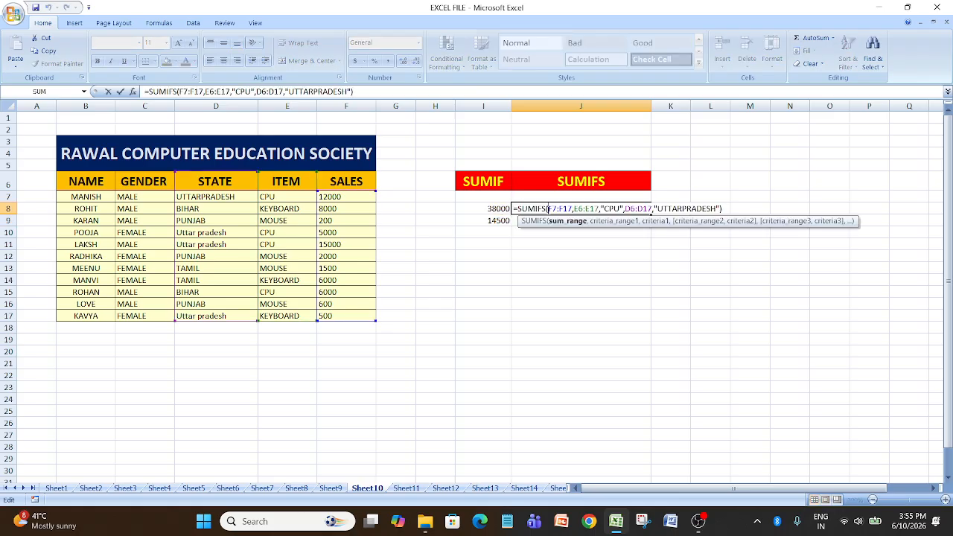
click(549, 210)
key(BackSpace)
key(BackSpace)
key(BackSpace)
key(BackSpace)
key(BackSpace)
key(BackSpace)
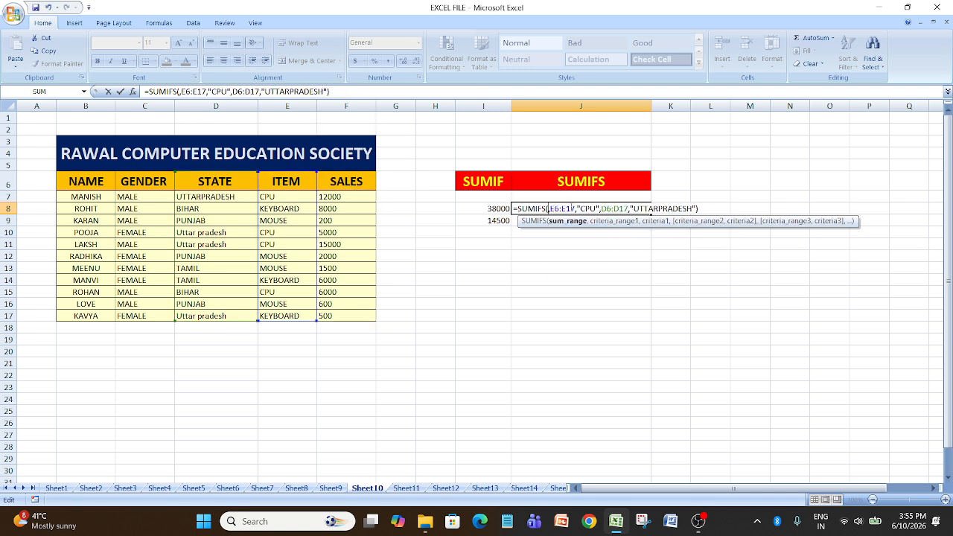
drag(355, 182, 370, 309)
key(Return)
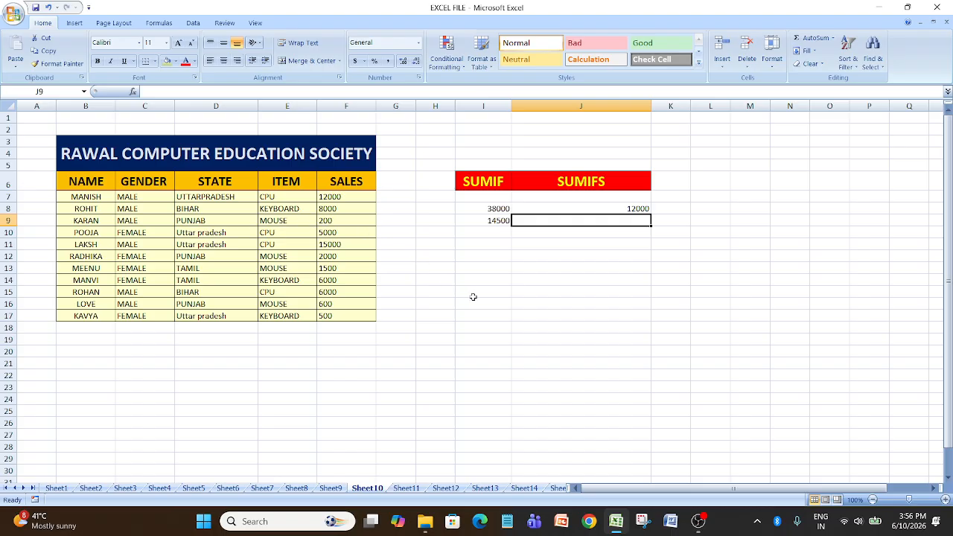
- Begin a SUMIFS formula in cell J9 with sum range F6:F17, first criteria range E6:E17 and criterion "MOUSE"
text(=S)
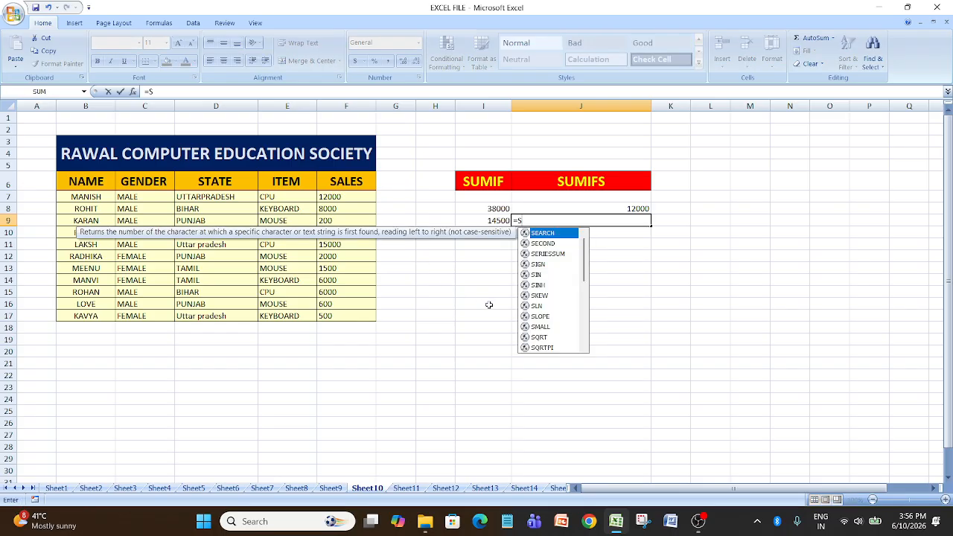
text(UMIFS()
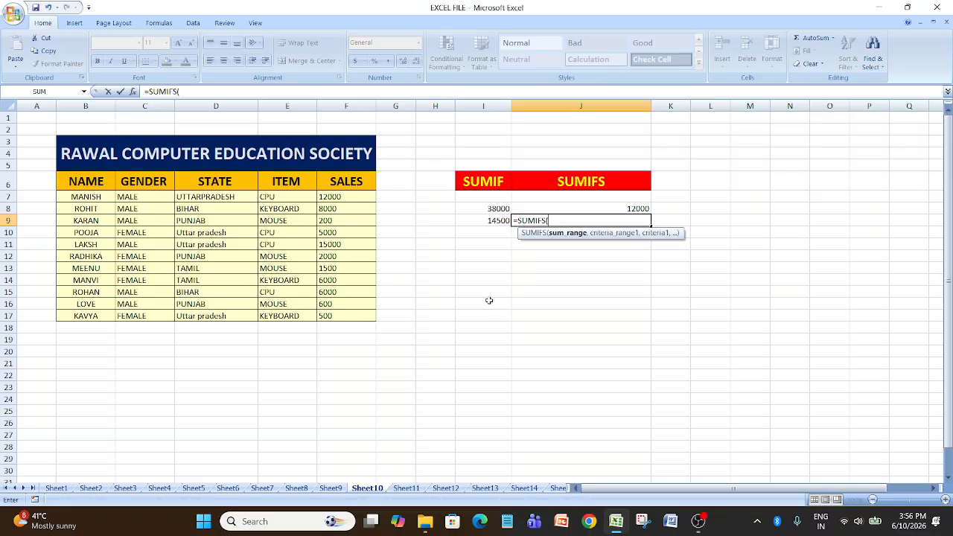
drag(346, 181, 355, 319)
text(,)
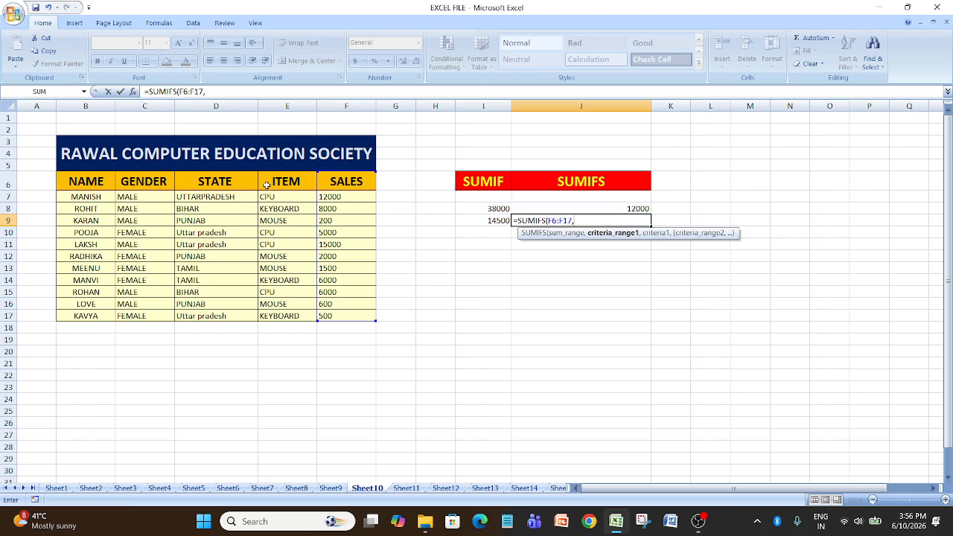
drag(262, 185, 306, 317)
text(,")
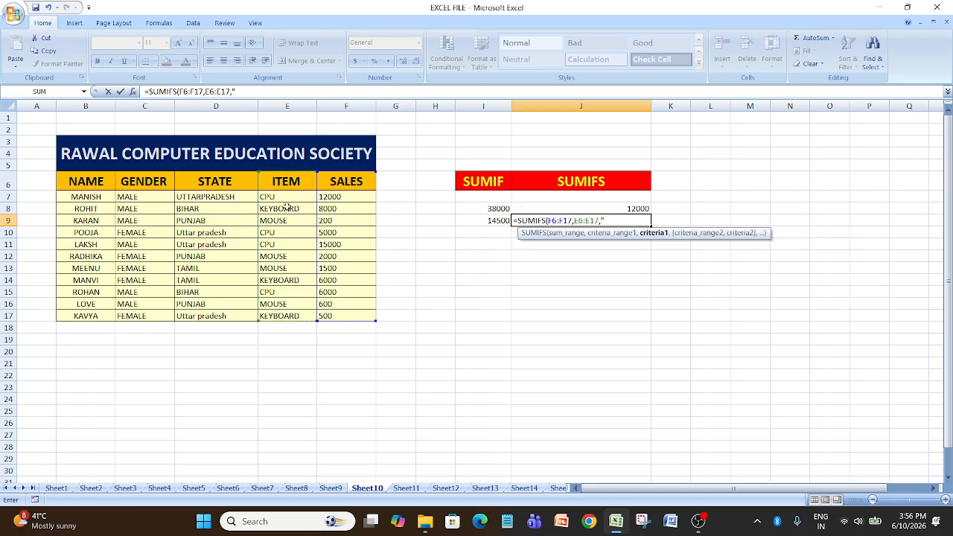
text(MOUSE",)
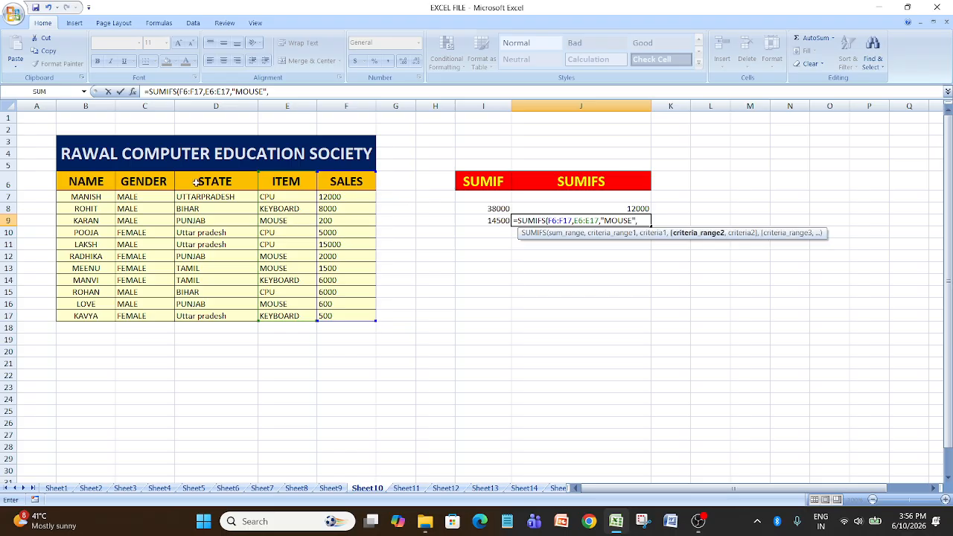
- Add the state range D6:D17 with the criterion "PUNJAB" to the SUMIFS formula in J9 and enter it
drag(195, 182, 201, 316)
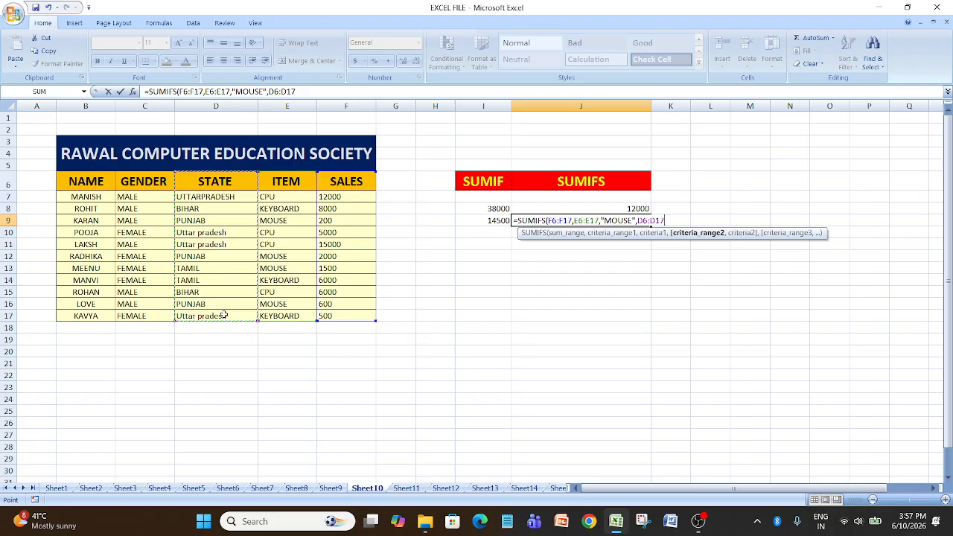
text(,")
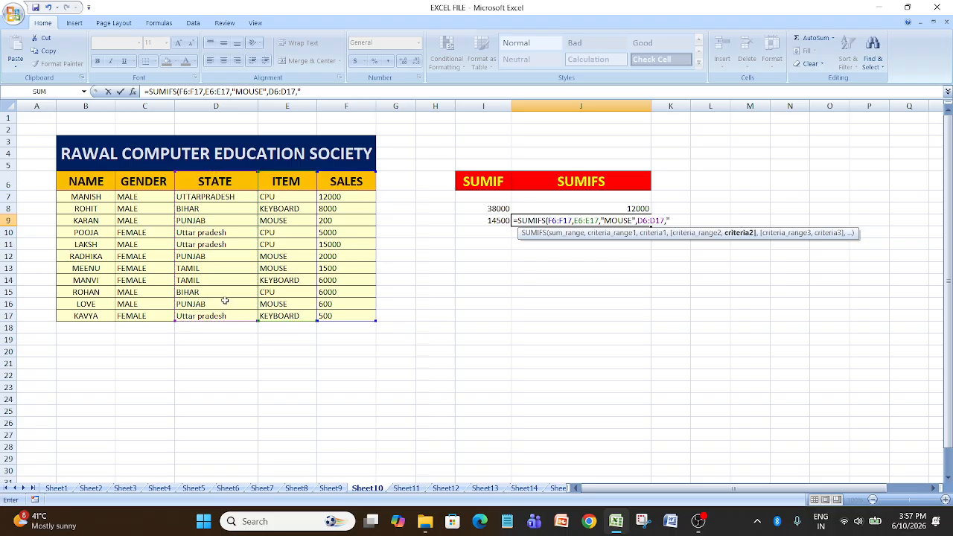
text(P)
text(NJ)
key(BackSpace)
key(BackSpace)
text(UNJAB)
key(Return)
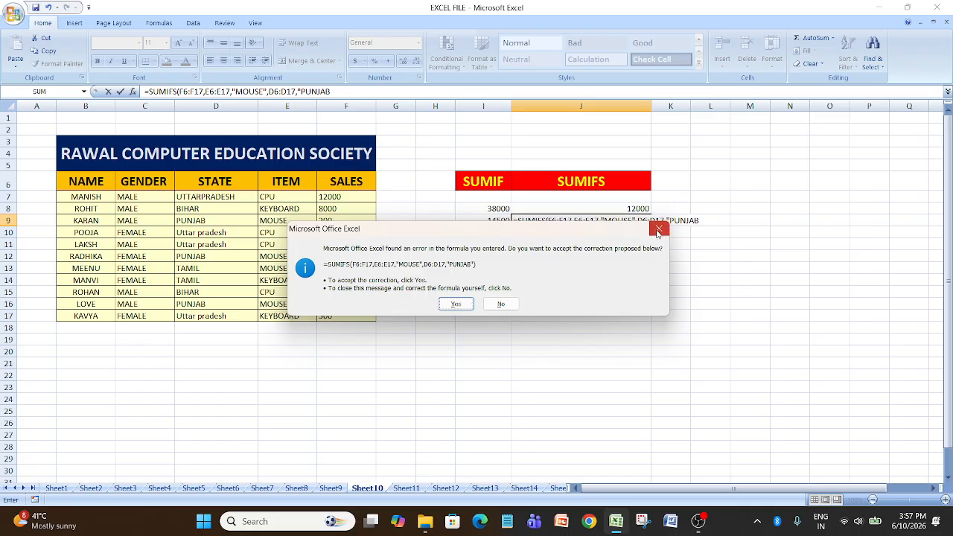
click(657, 230)
click(682, 230)
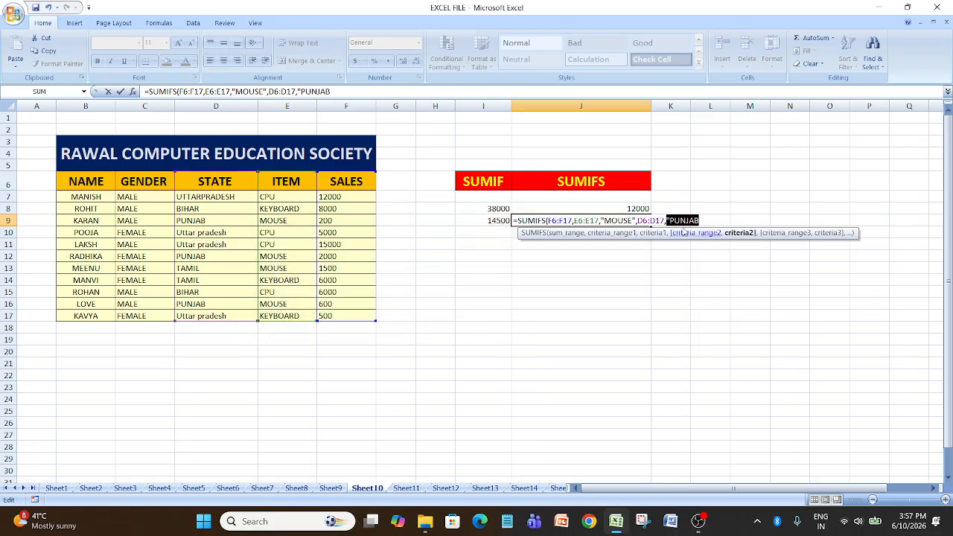
key(End)
text(")
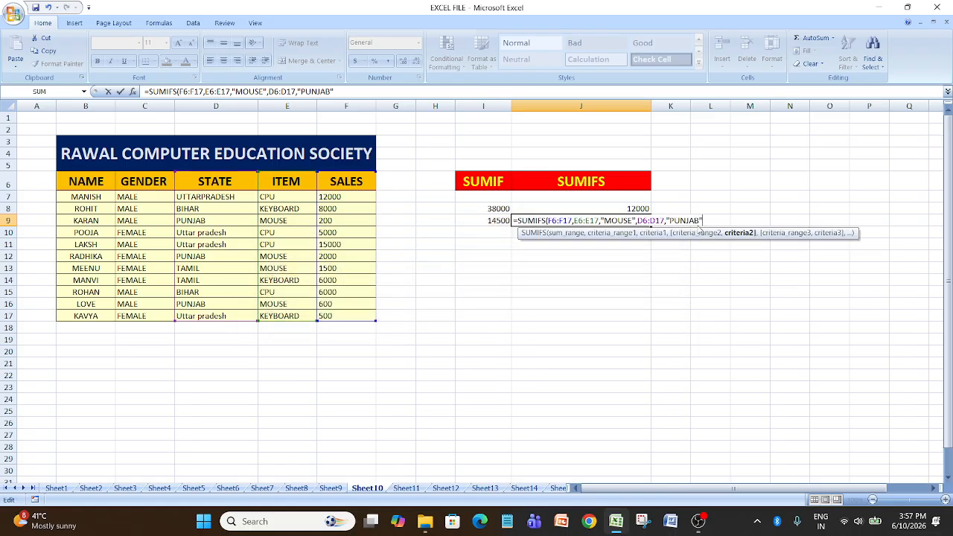
text())
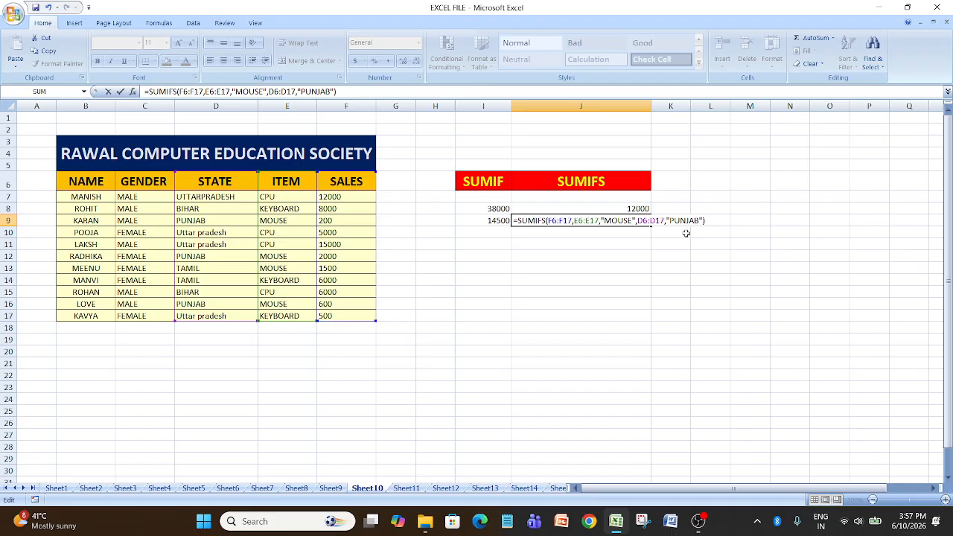
key(Return)
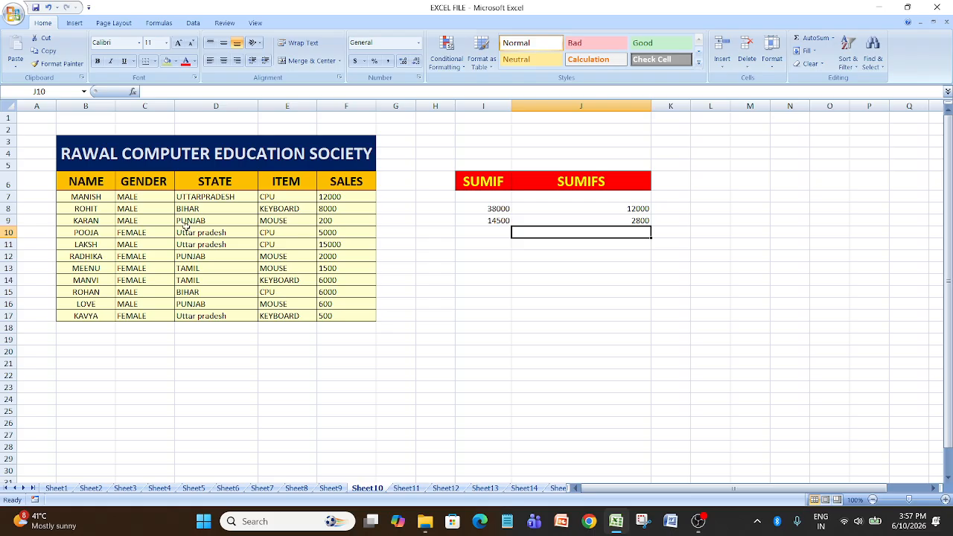
- Check the Punjab mouse rows in the sales table against the total in J9
drag(186, 227, 336, 222)
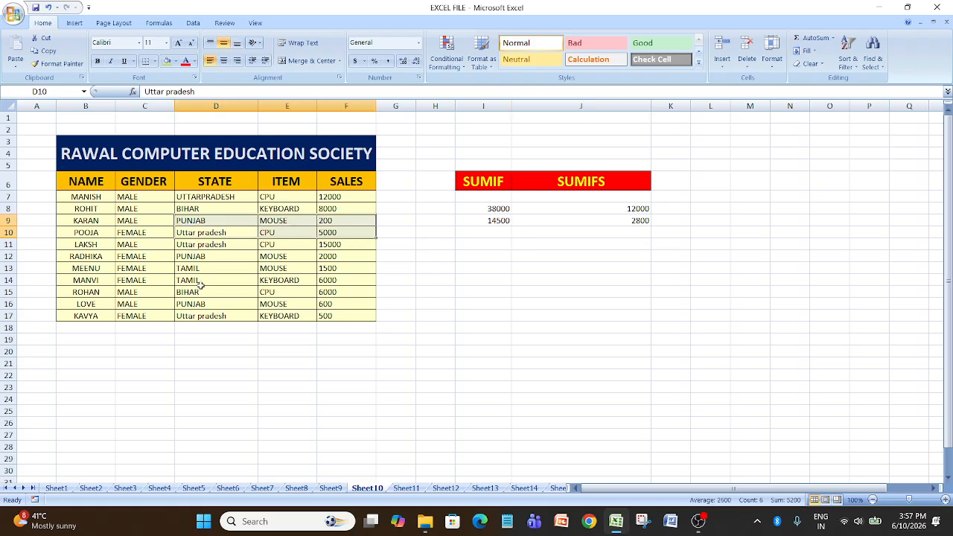
drag(246, 305, 346, 300)
click(252, 258)
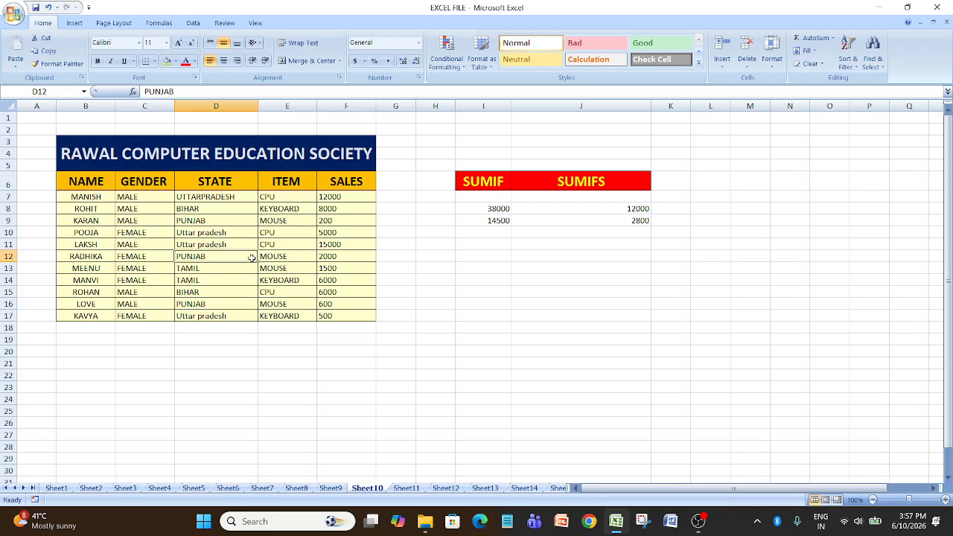
drag(252, 257, 365, 256)
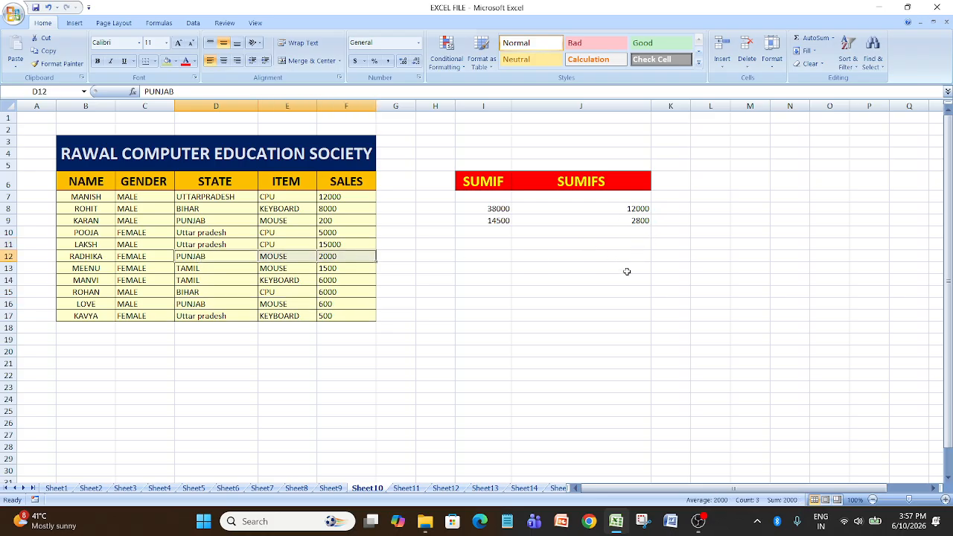
- Switch to Sheet11 and remove the filter from the table's header row C5:G5
click(402, 490)
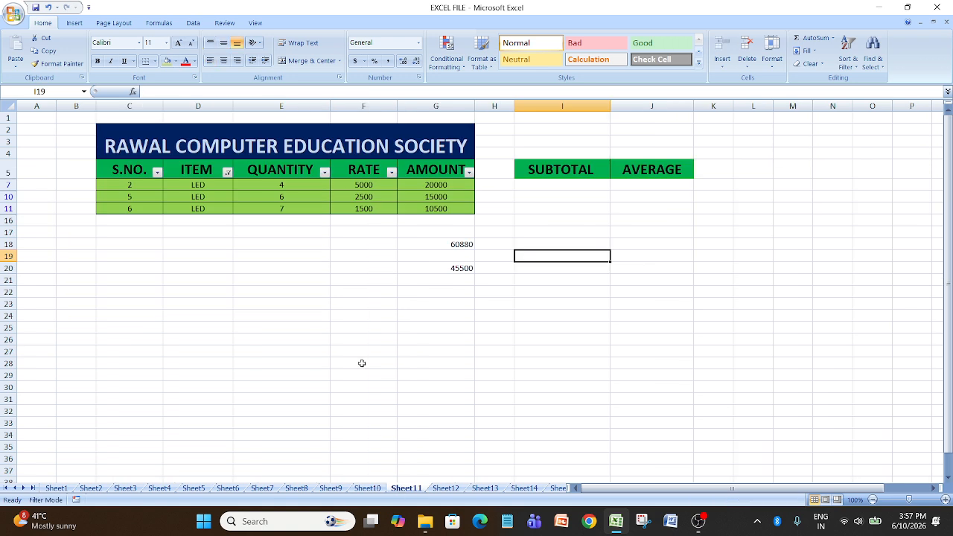
drag(127, 171, 454, 176)
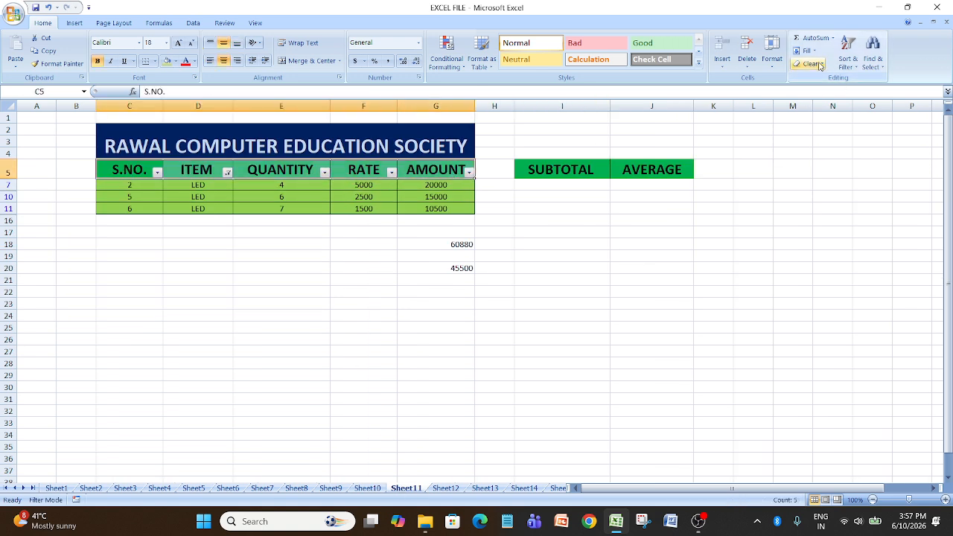
click(847, 54)
click(864, 124)
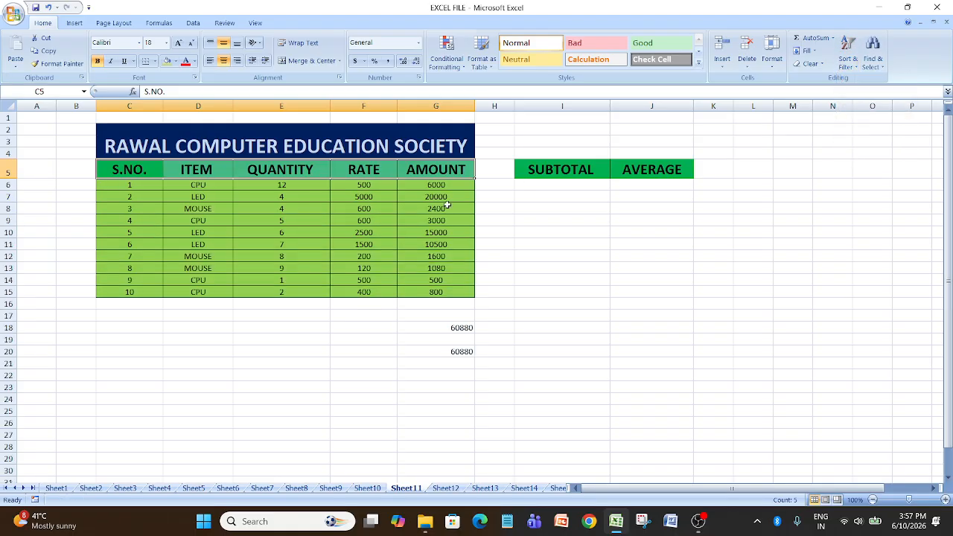
- Clear the contents of cells G18:G22, which hold the old totals below the Amount column
drag(434, 317, 464, 369)
key(BackSpace)
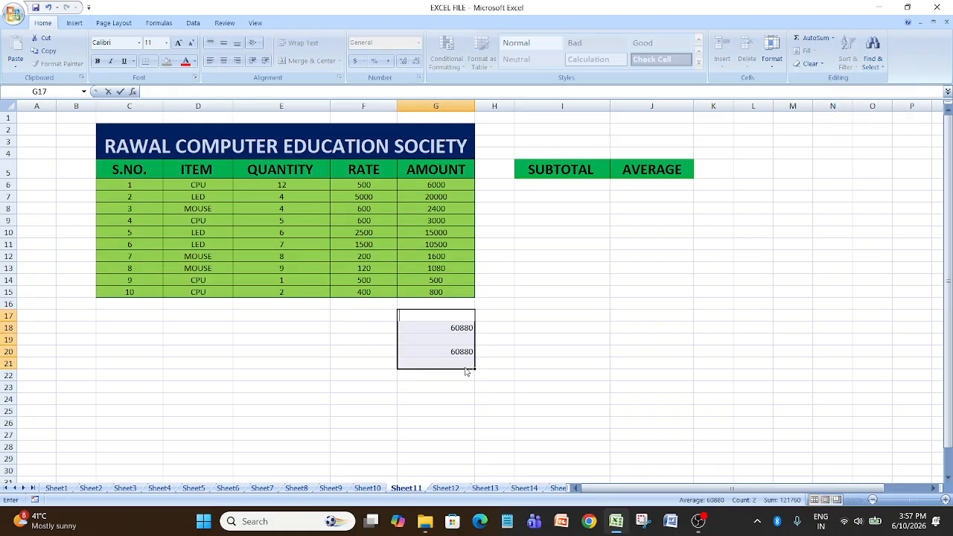
click(462, 385)
drag(442, 331, 470, 373)
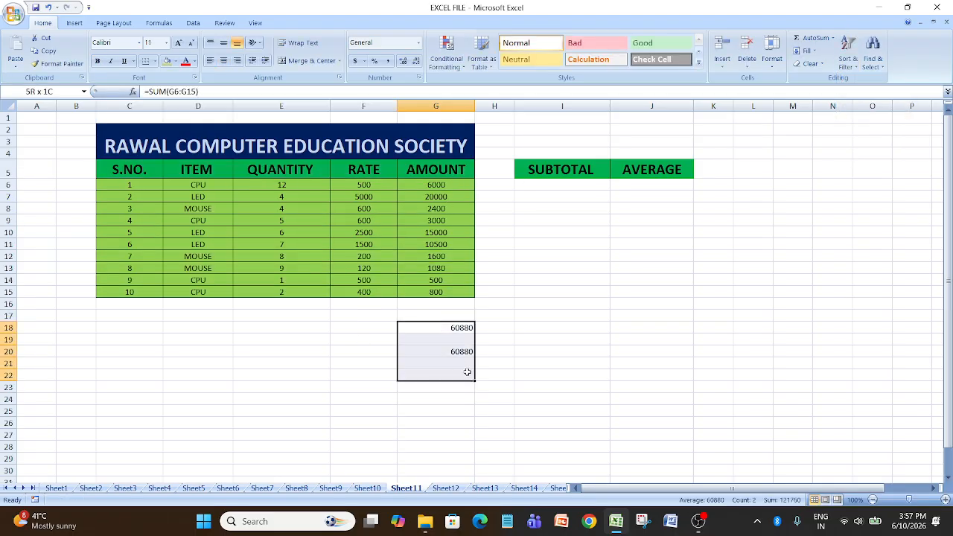
click(820, 70)
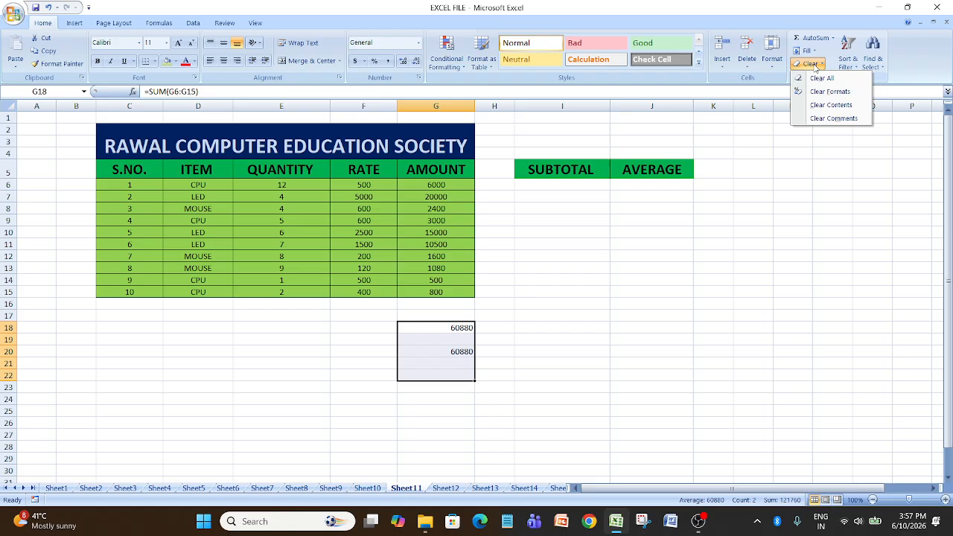
click(828, 102)
click(596, 301)
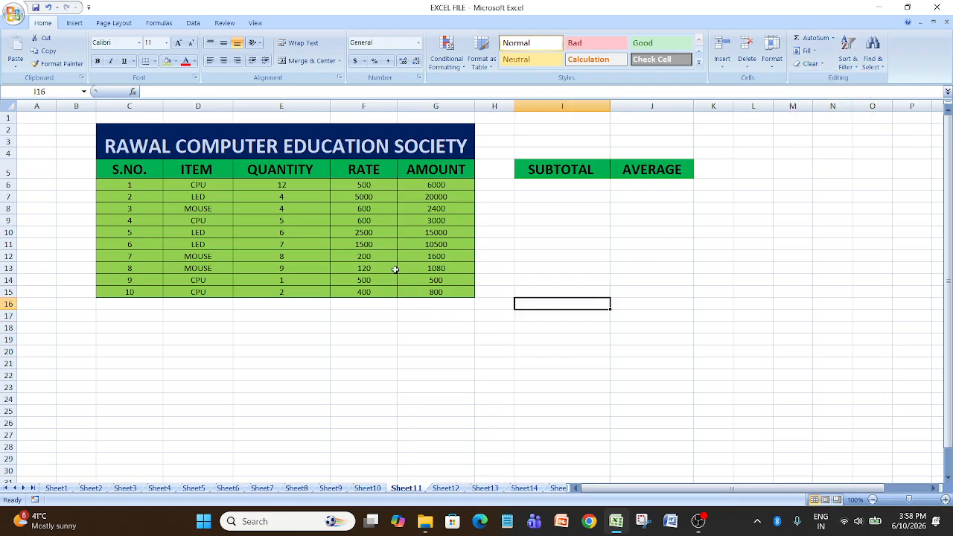
- Total the Amount column in cell G18 with the formula =SUM(G6:G15)
click(409, 331)
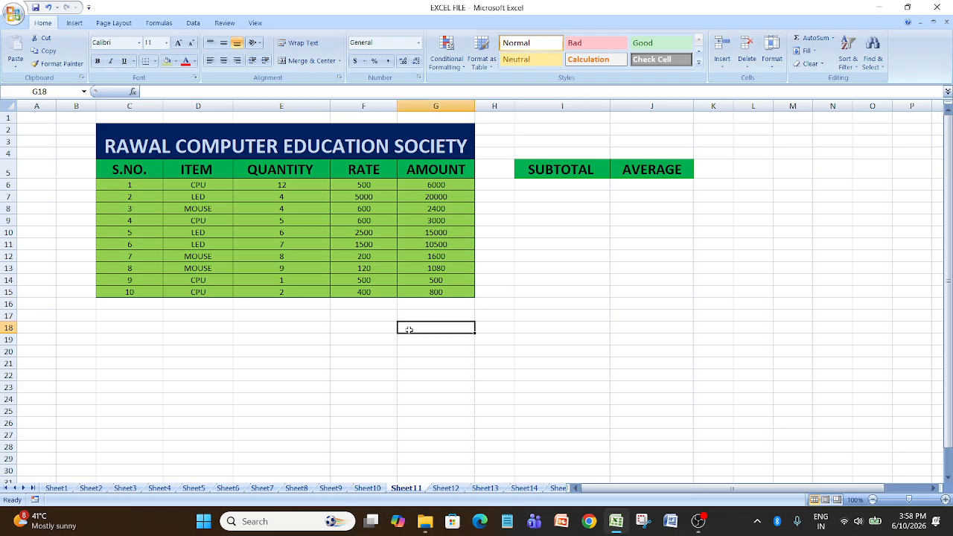
text(=)
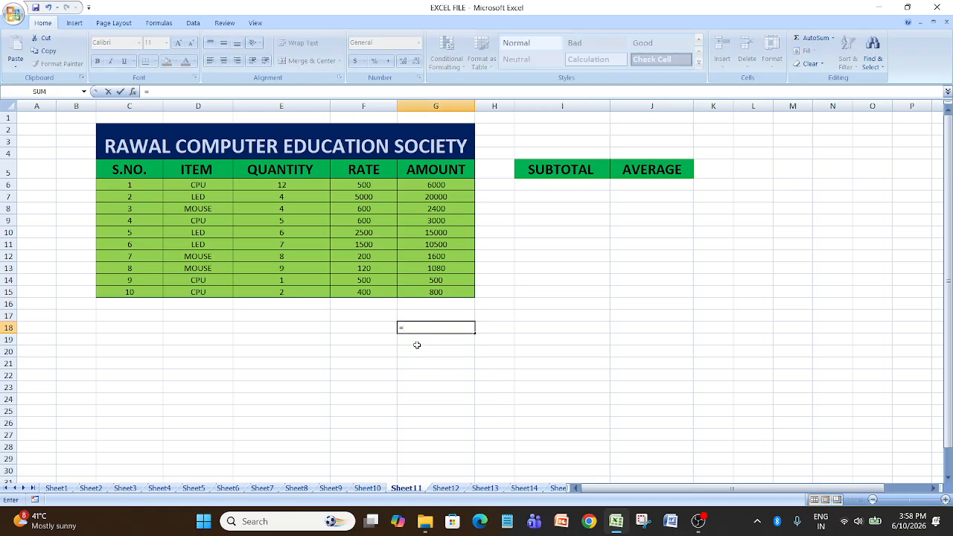
text(SUM)
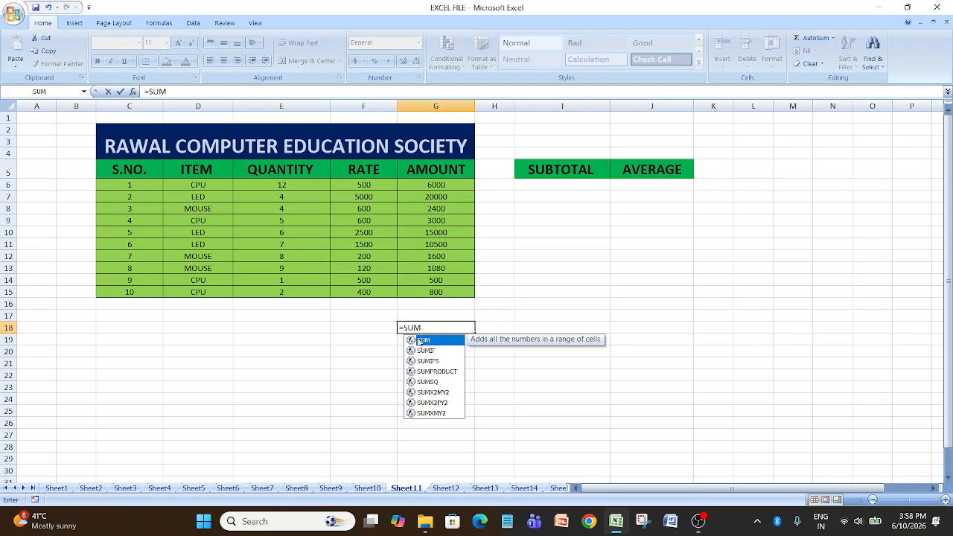
text(T)
key(BackSpace)
text(()
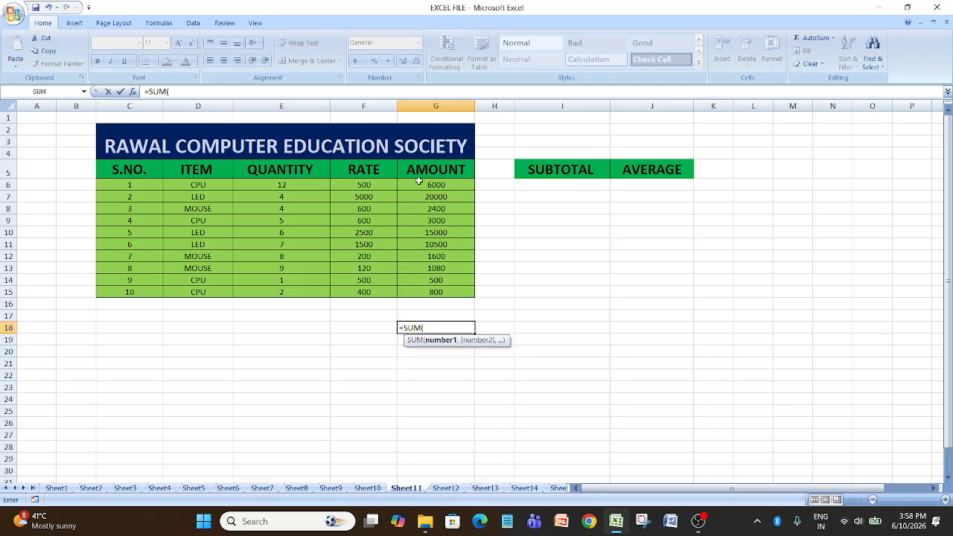
drag(413, 185, 437, 292)
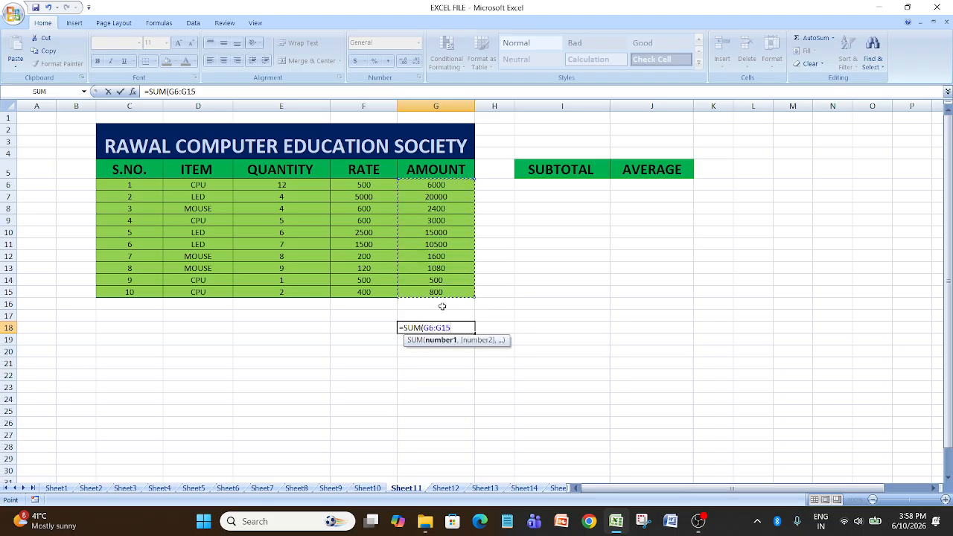
text())
key(Return)
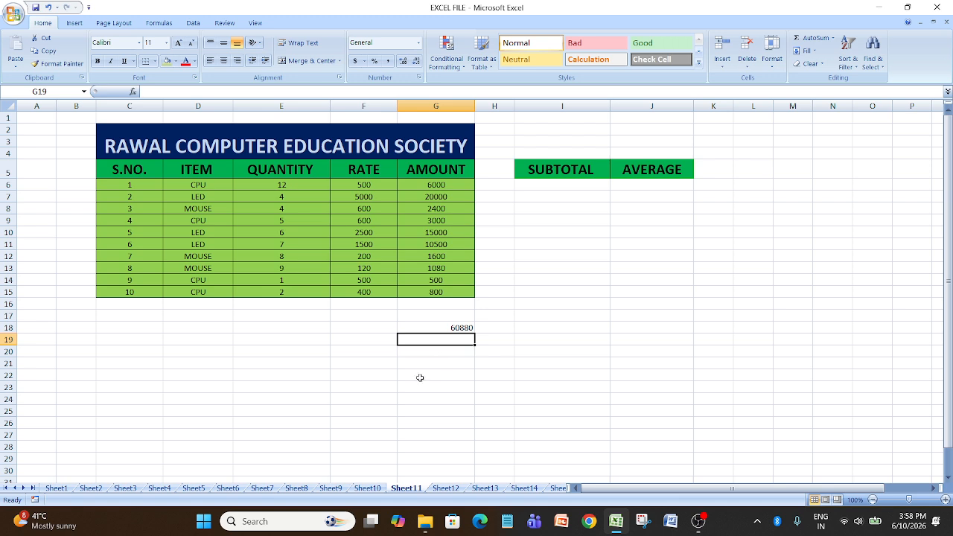
click(422, 327)
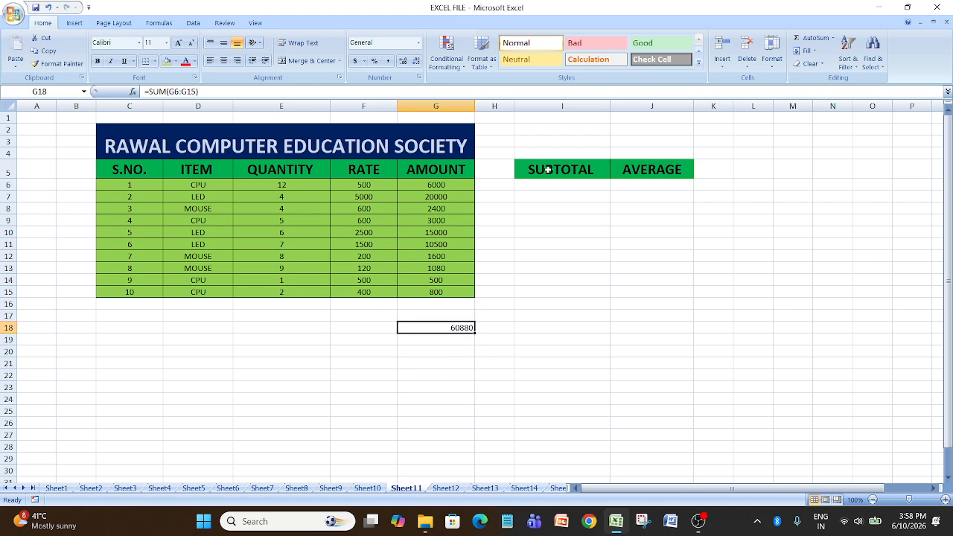
- Add filter controls to the item table's header row C5:G5
drag(116, 165, 413, 170)
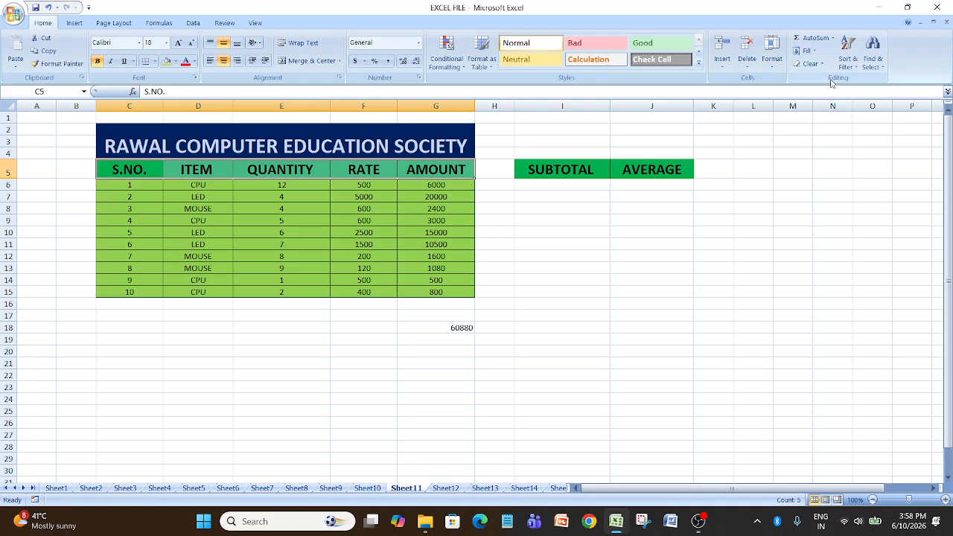
click(848, 56)
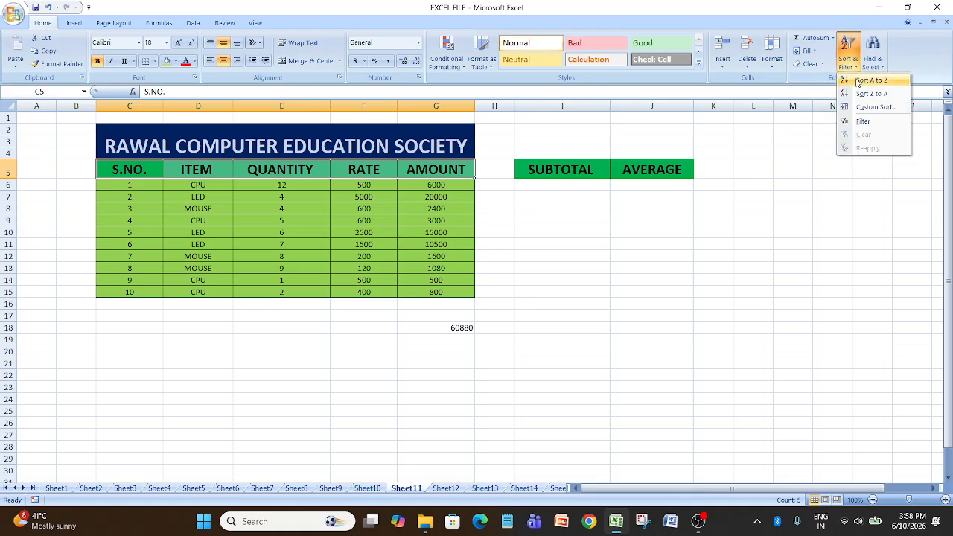
click(862, 121)
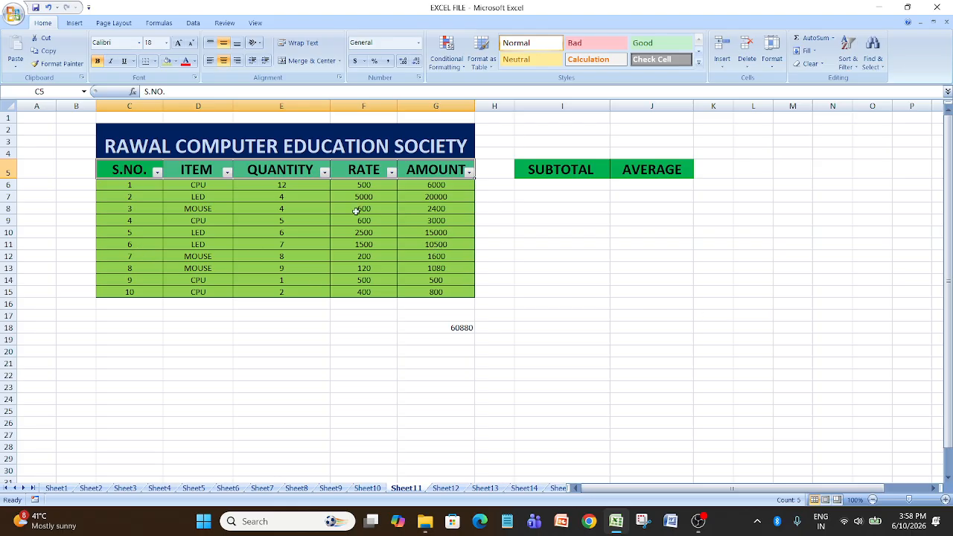
click(157, 173)
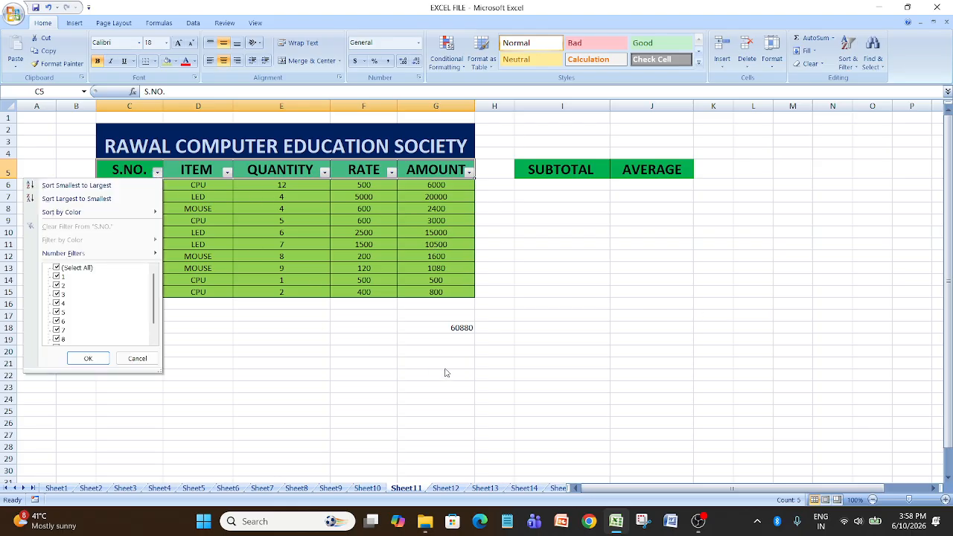
click(224, 342)
- Filter the ITEM column to show only LED and check the SUM formula in G18
click(227, 173)
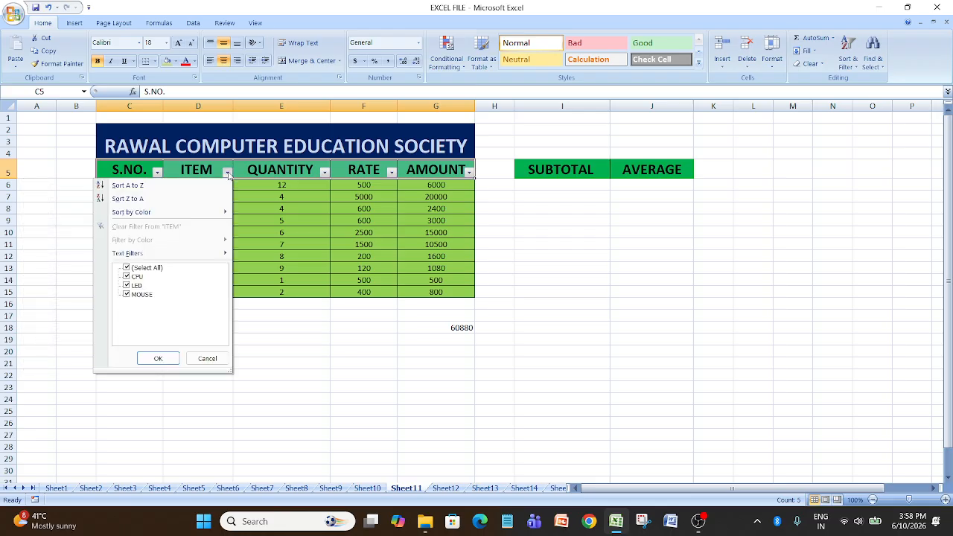
click(132, 277)
click(127, 294)
click(157, 358)
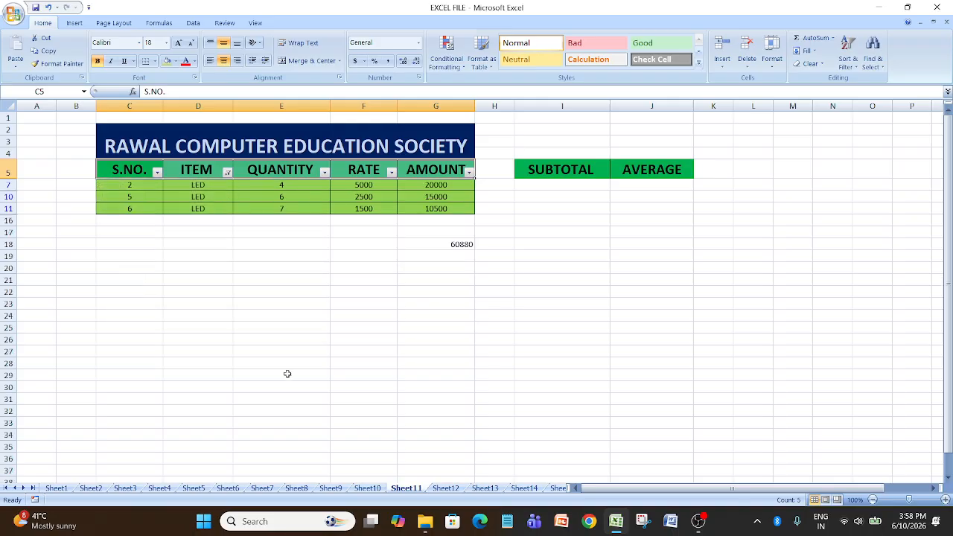
click(428, 245)
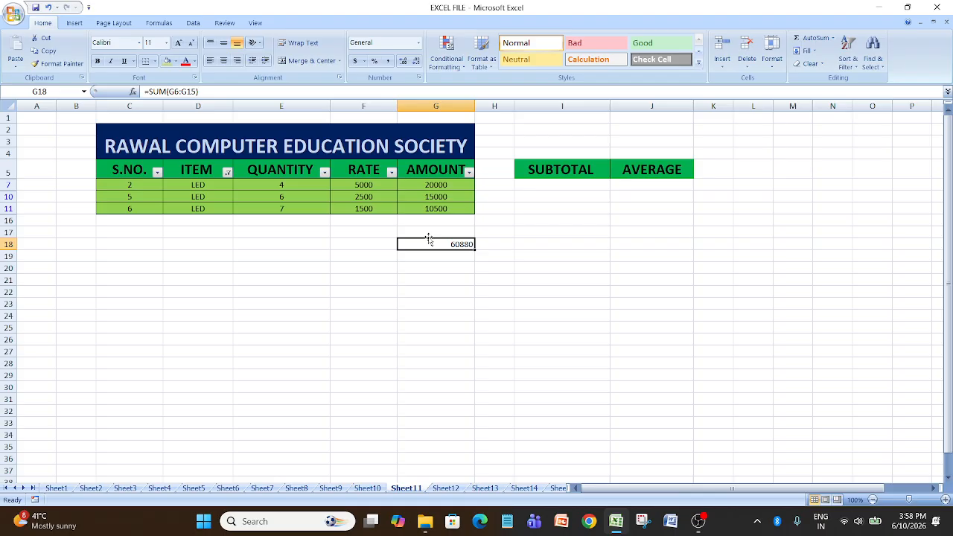
- Show all items again in the ITEM column's filter
click(227, 172)
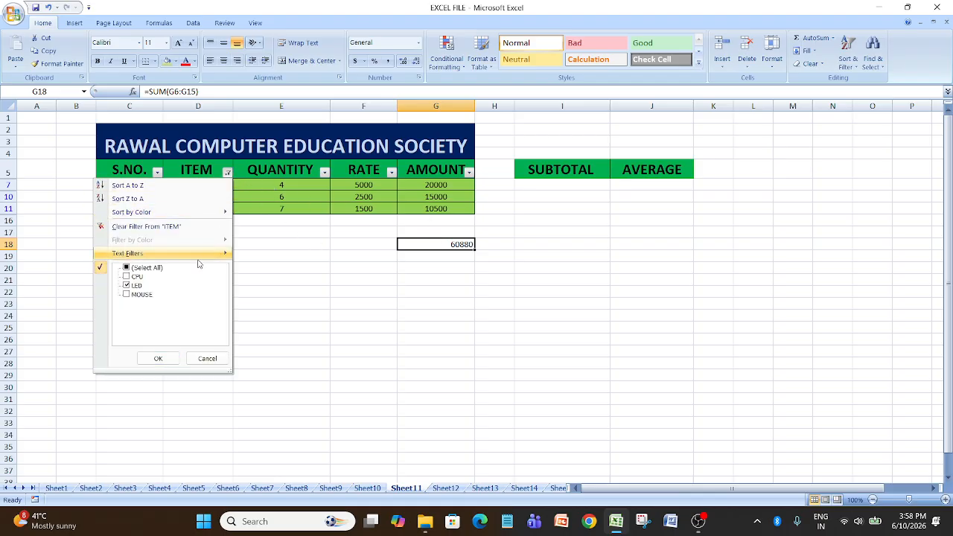
click(127, 268)
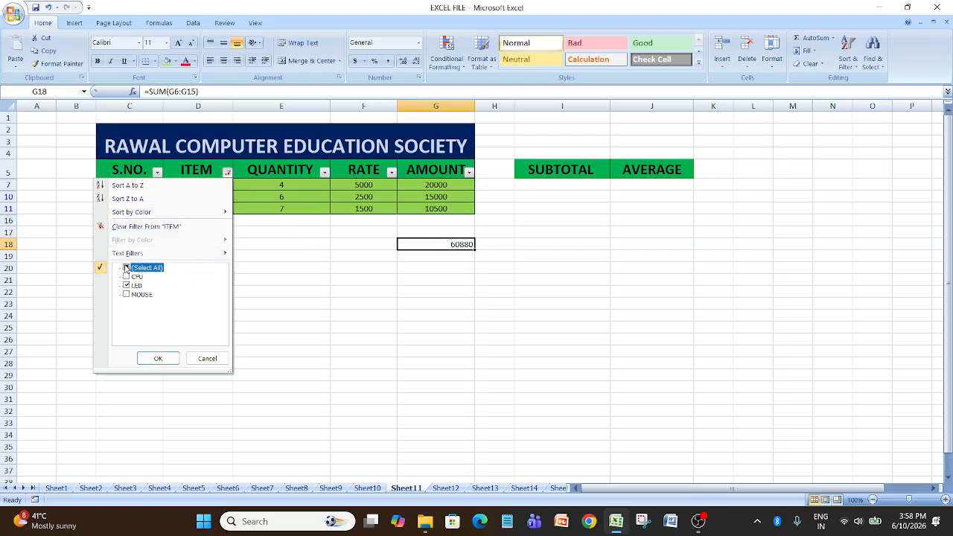
click(158, 358)
- Subtotal the Amount column in cell G21 with the formula =SUBTOTAL(9,G6:G15)
click(406, 362)
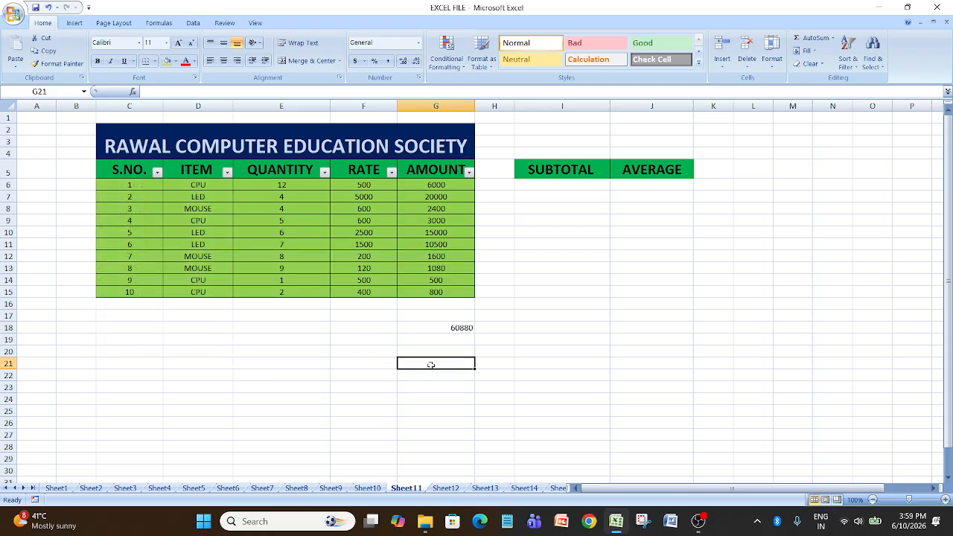
text(=SUB)
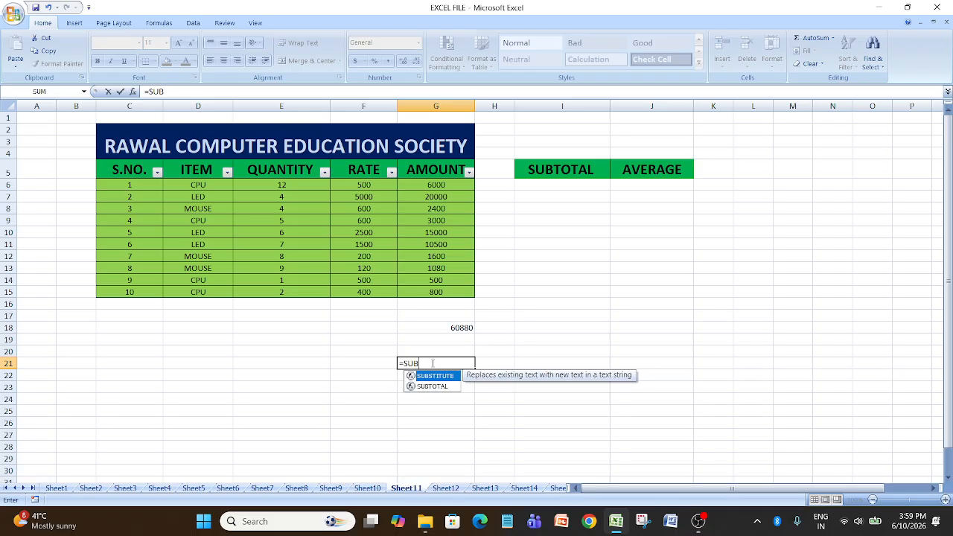
text(TOT)
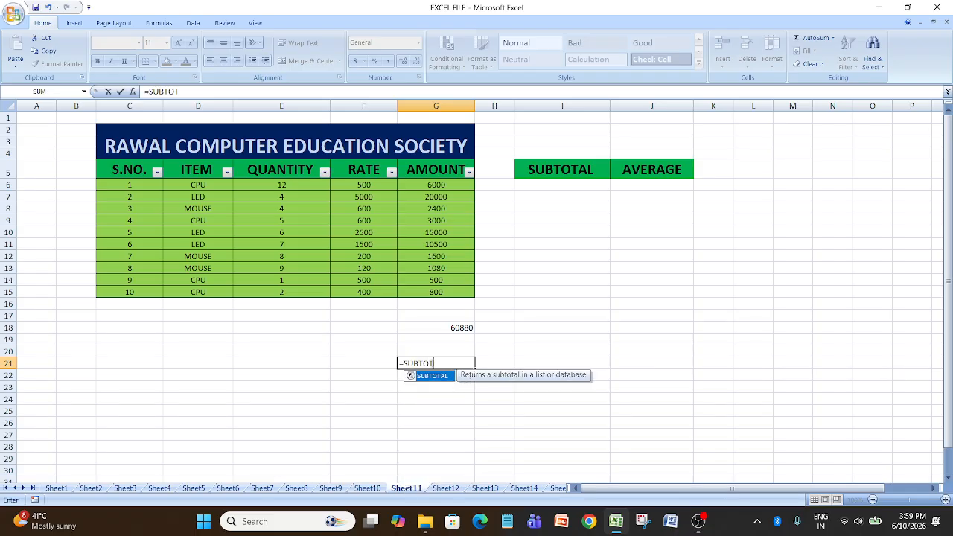
text(AL()
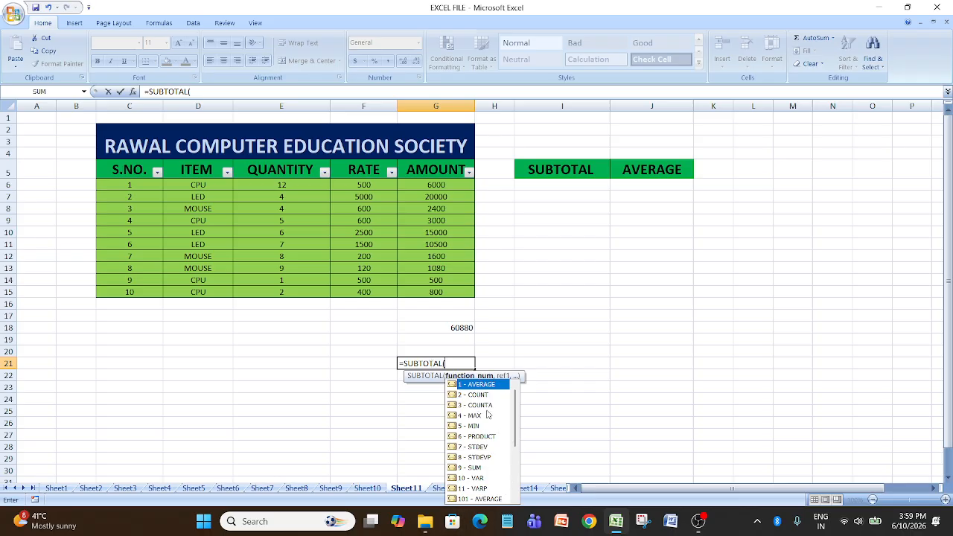
double_click(469, 467)
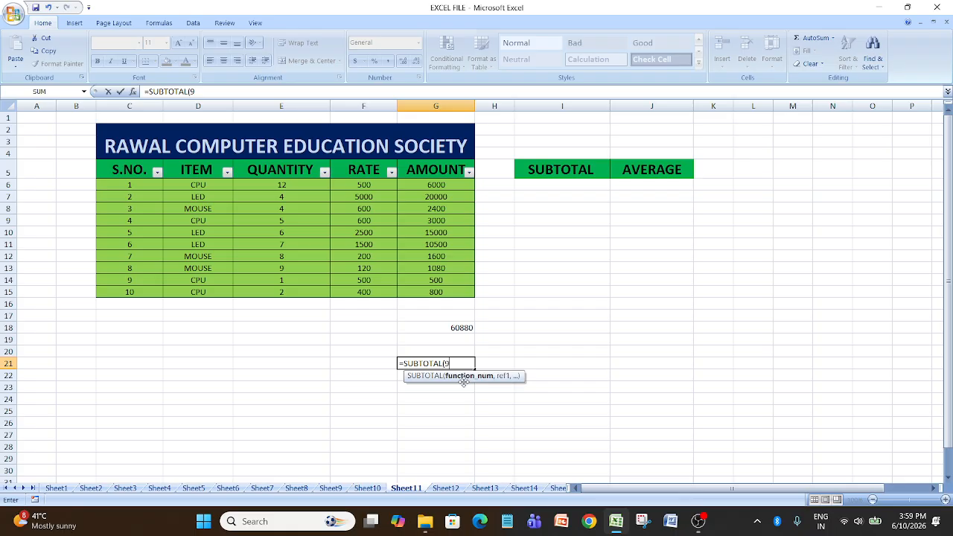
text(,)
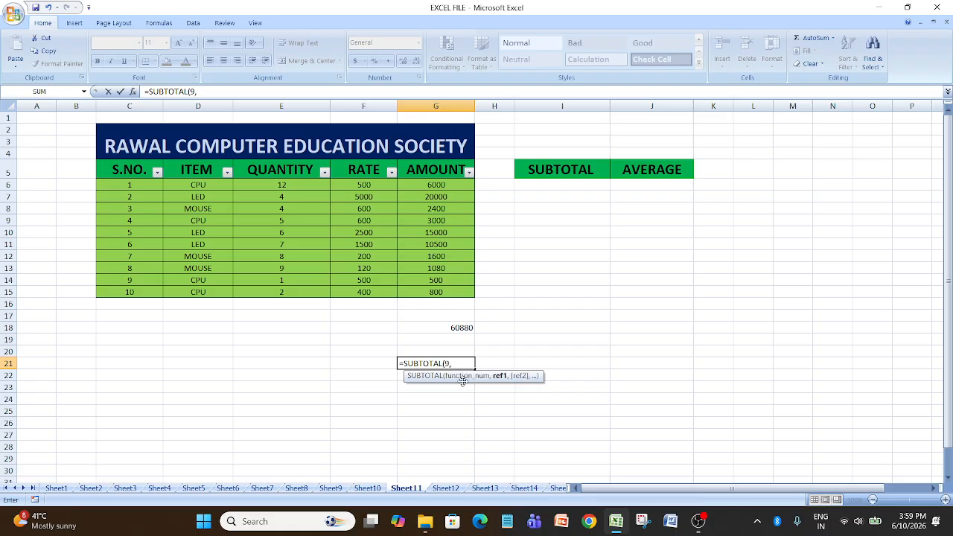
click(422, 184)
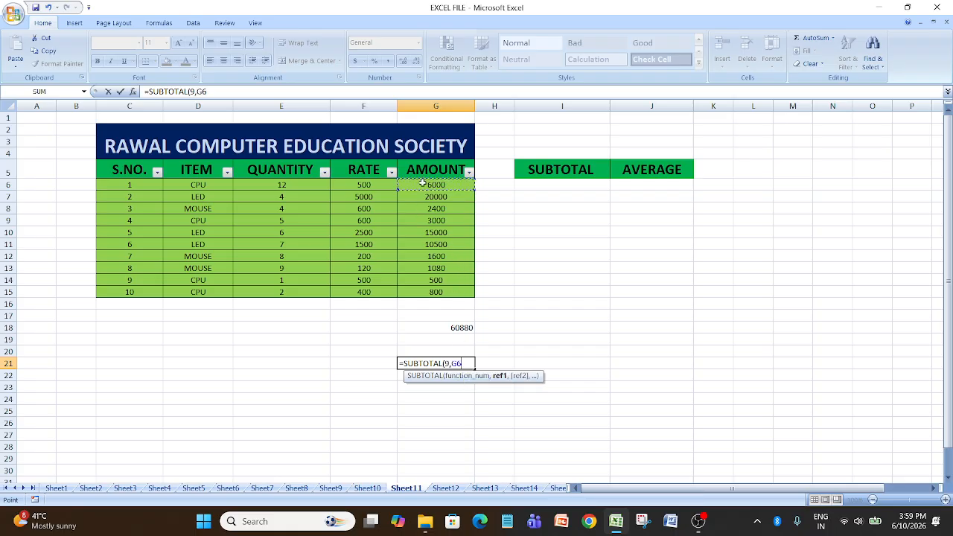
drag(422, 183, 436, 292)
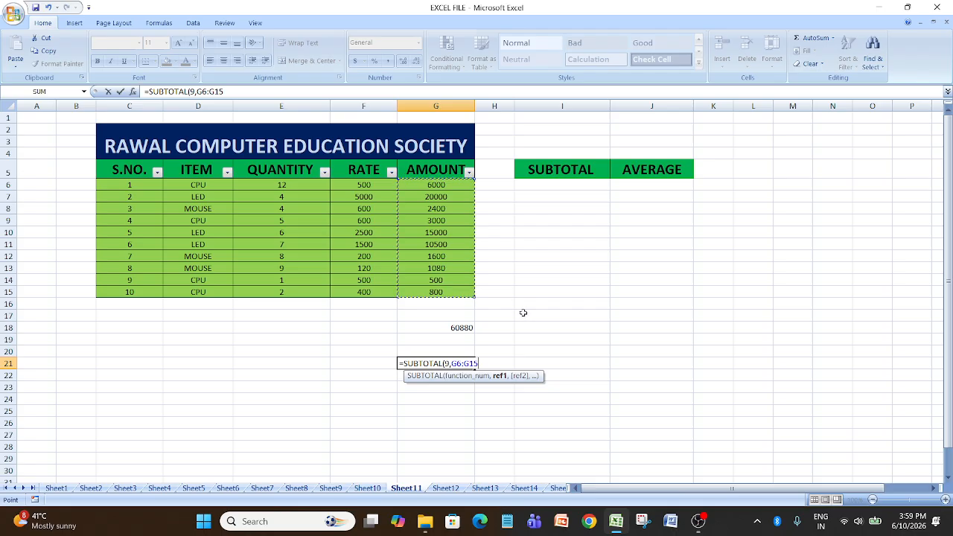
text())
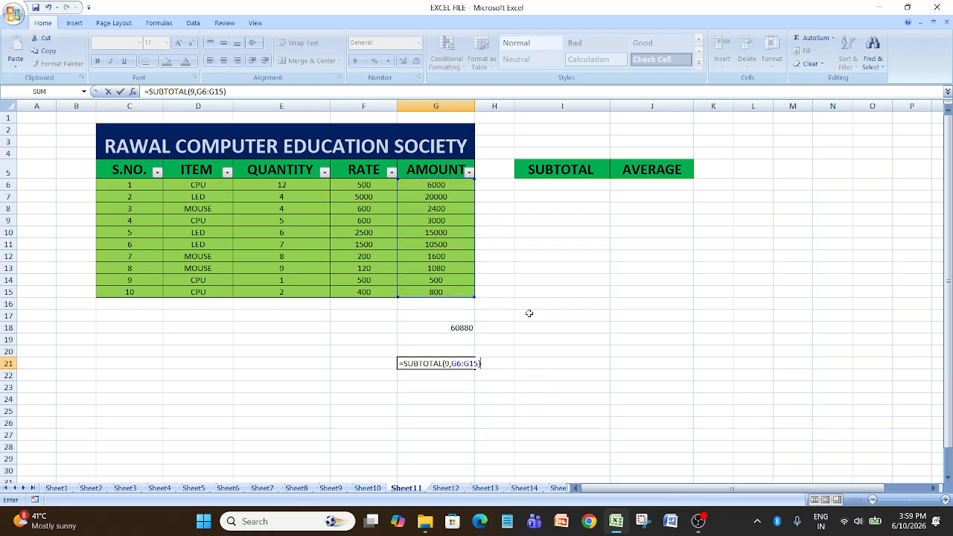
key(Return)
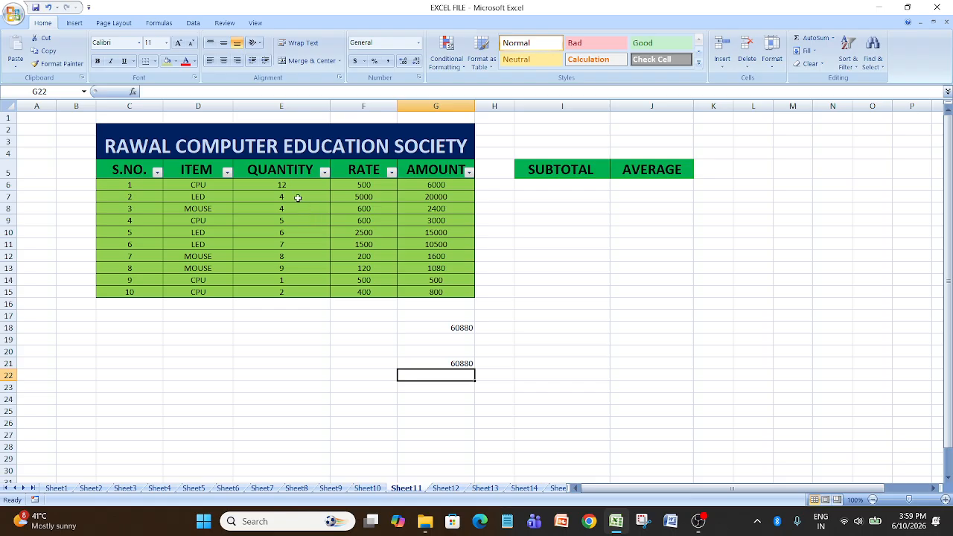
- Filter the ITEM column to show only CPU and compare the SUM in G18 with the SUBTOTAL in G21
click(227, 173)
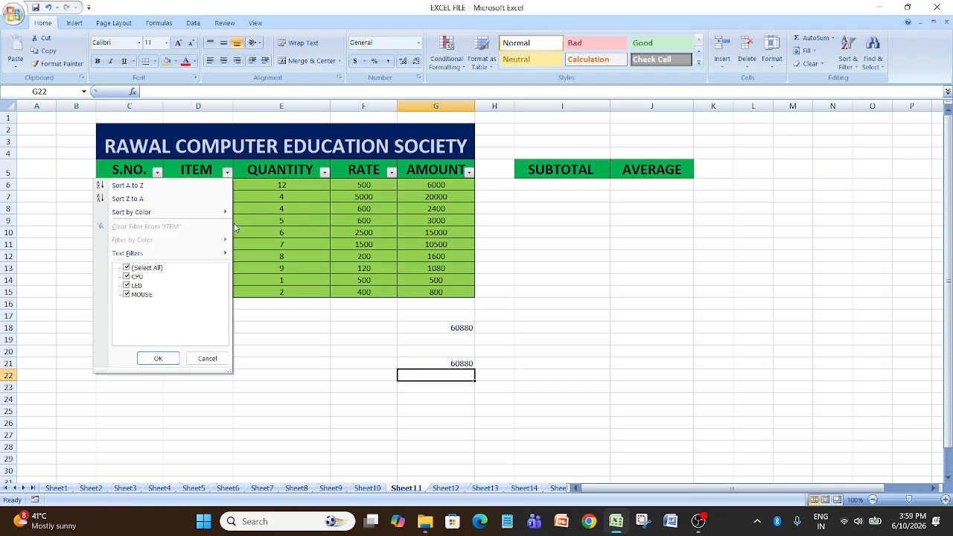
click(134, 269)
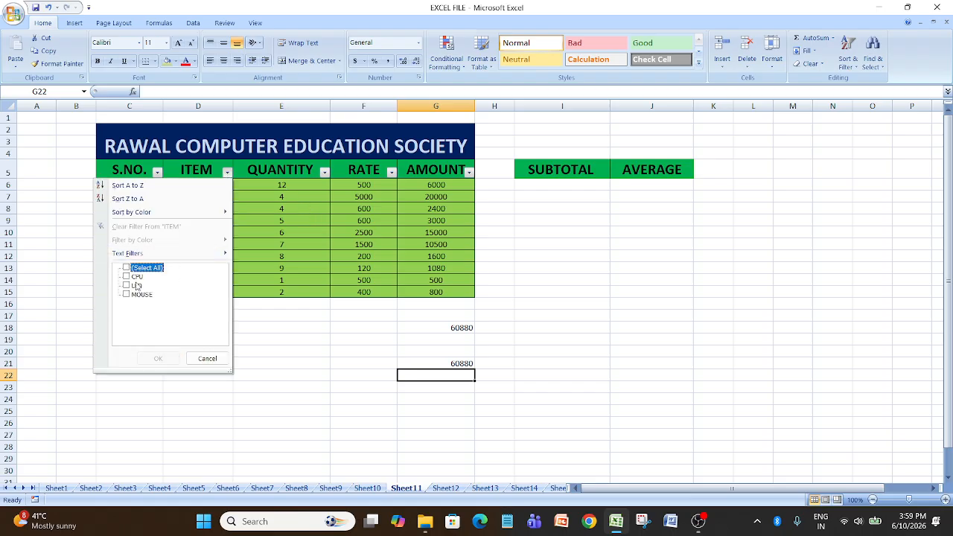
click(127, 276)
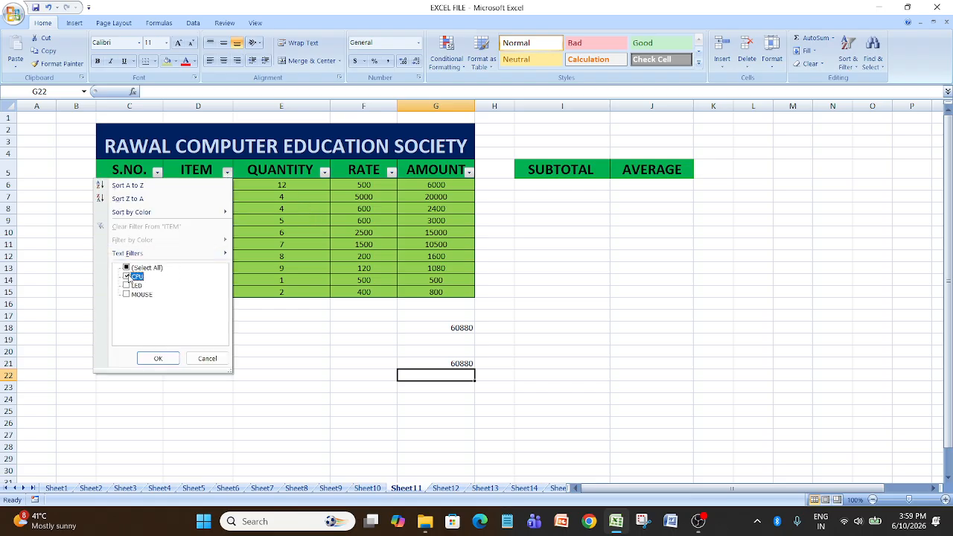
click(159, 359)
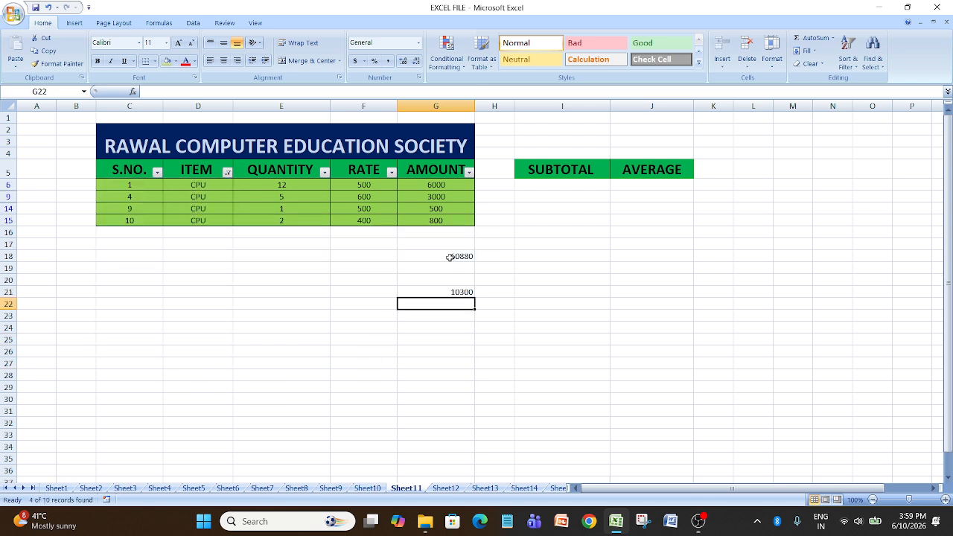
drag(449, 257, 521, 250)
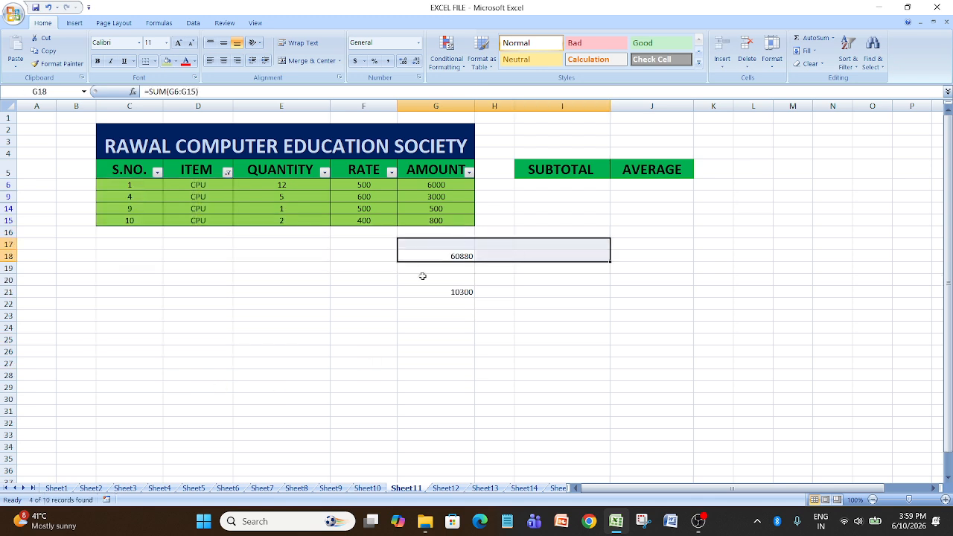
drag(436, 291, 498, 314)
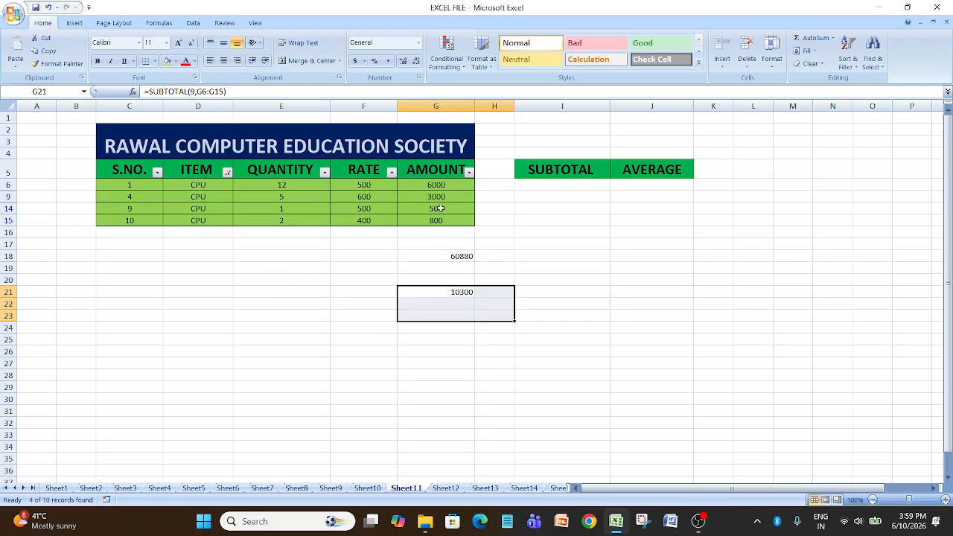
- Change the ITEM filter to show only MOUSE and compare the totals in G18 and G21
click(227, 172)
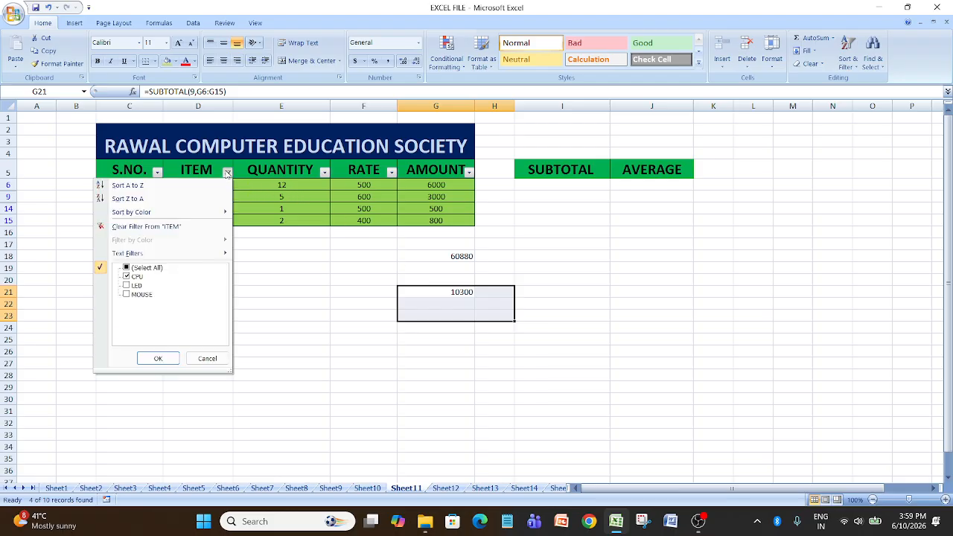
click(128, 277)
click(127, 294)
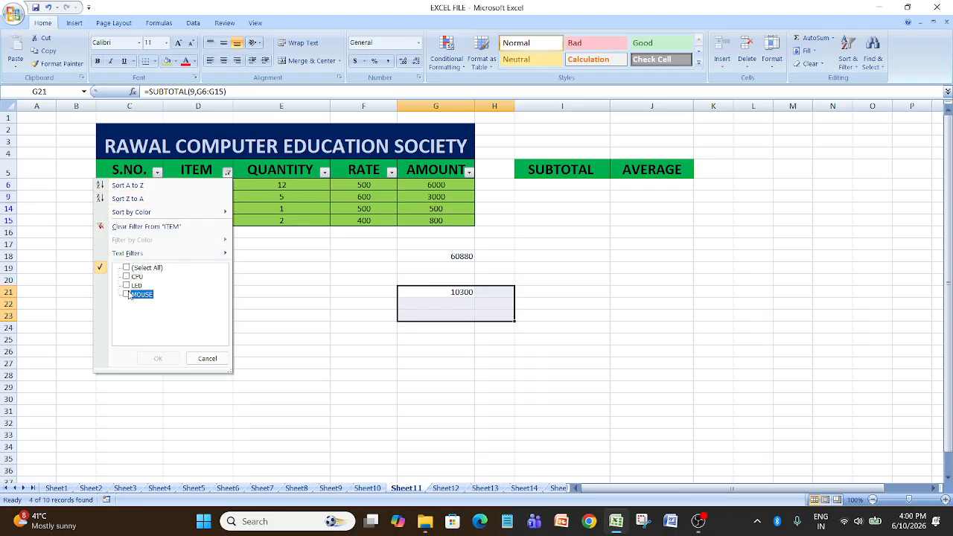
click(158, 358)
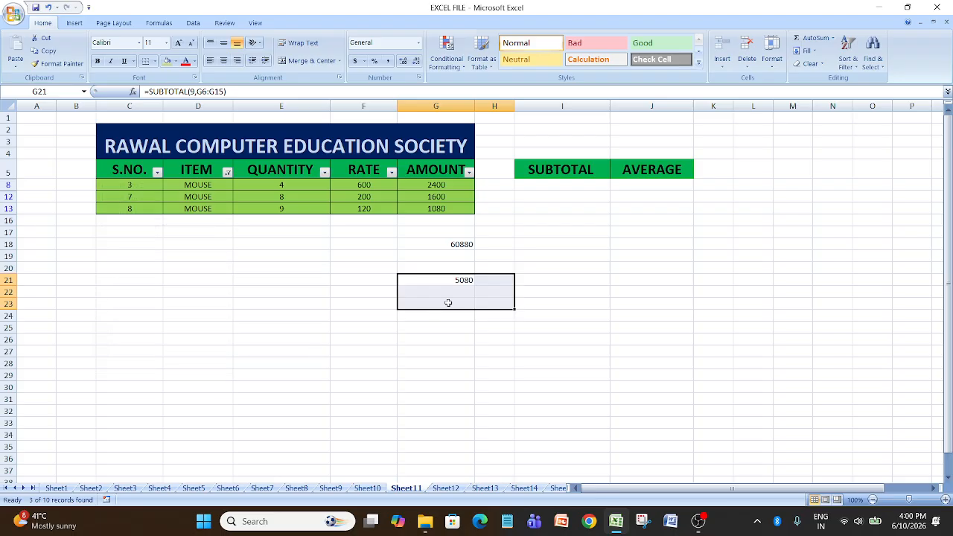
click(429, 365)
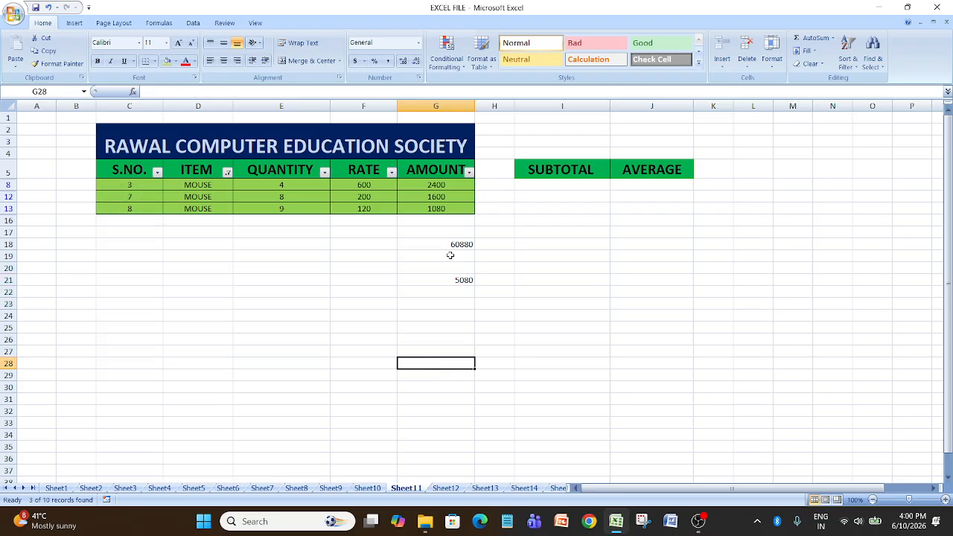
click(423, 244)
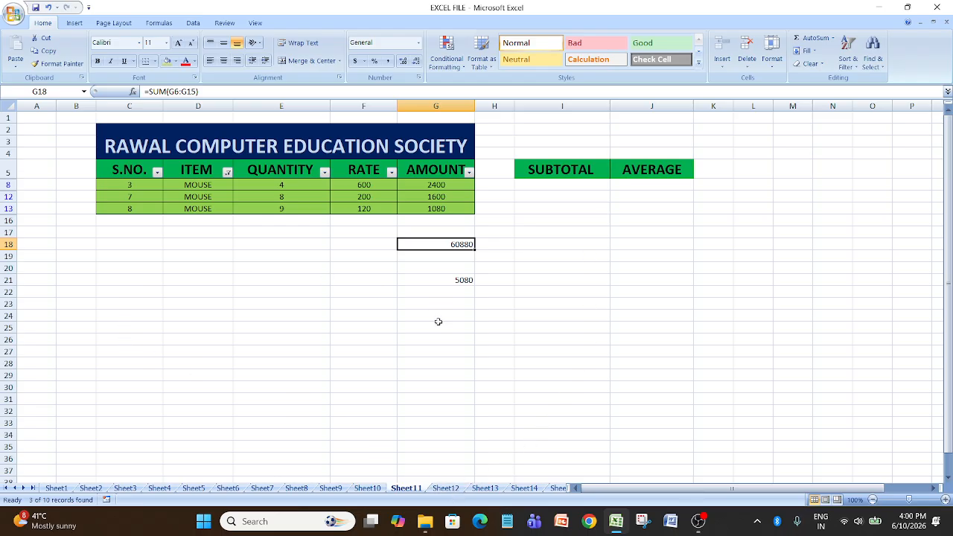
- Switch to Sheet12 and examine the values in N5:N14 and the AVERAGEA formula in G5
click(441, 489)
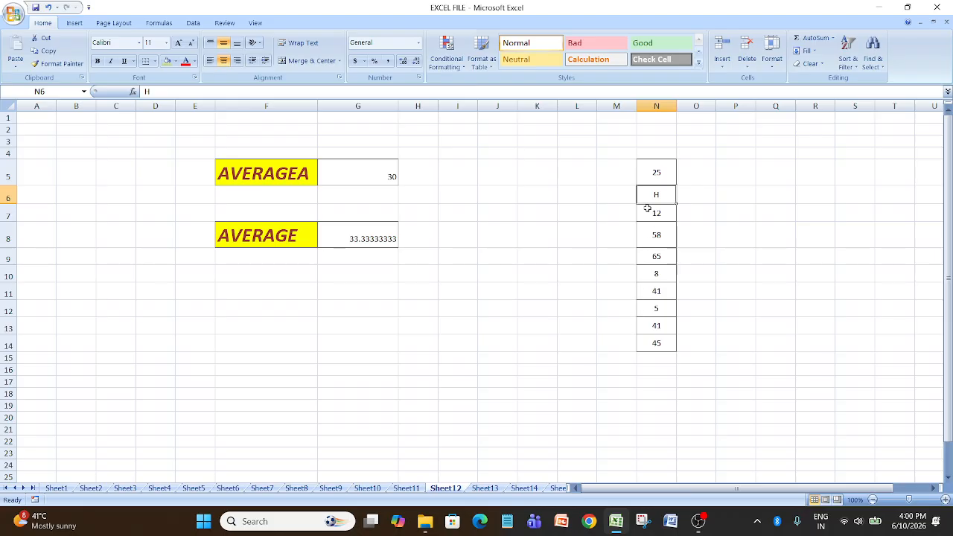
click(588, 243)
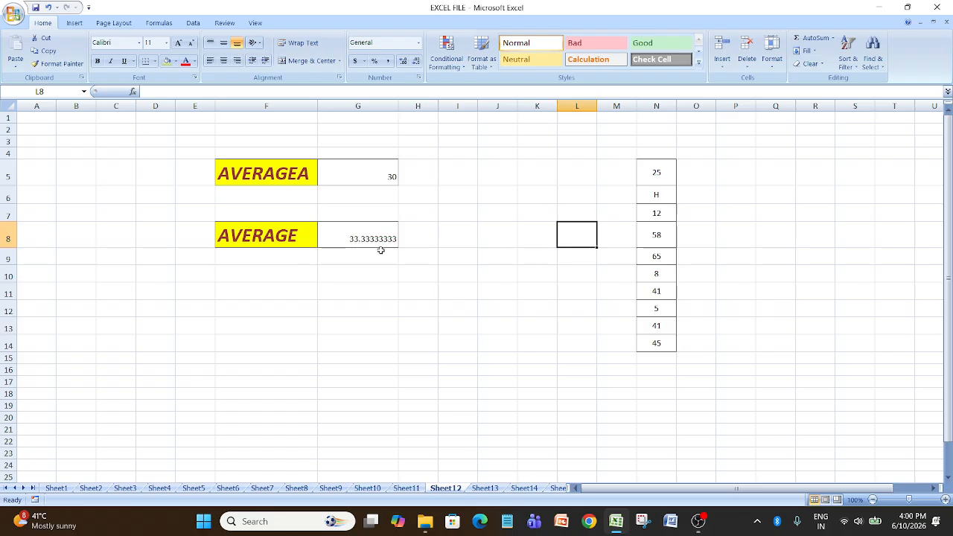
drag(652, 174, 659, 345)
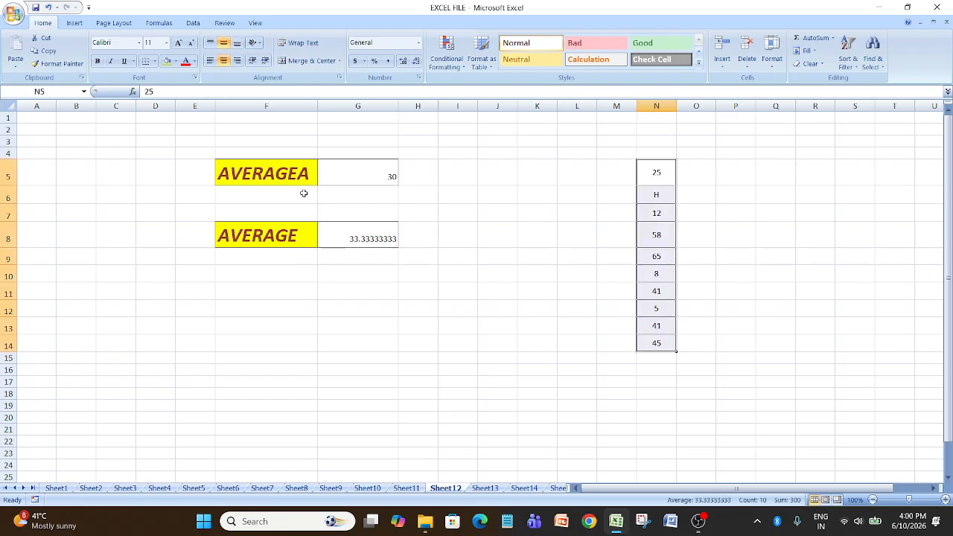
double_click(369, 176)
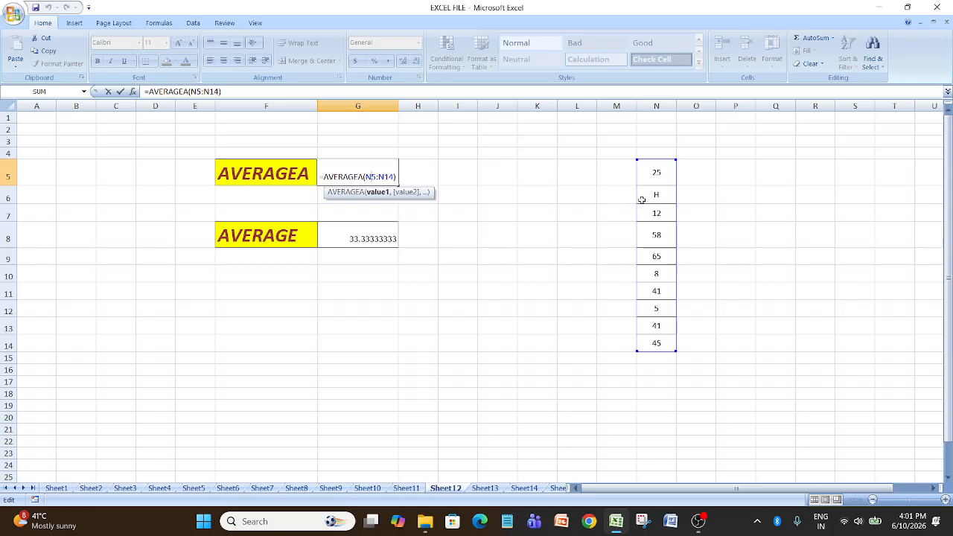
- Calculate the AVERAGEA of the values in N5:N14 in cell H5 with the formula =AVERAGEA(N5:N14)
click(416, 178)
text(=)
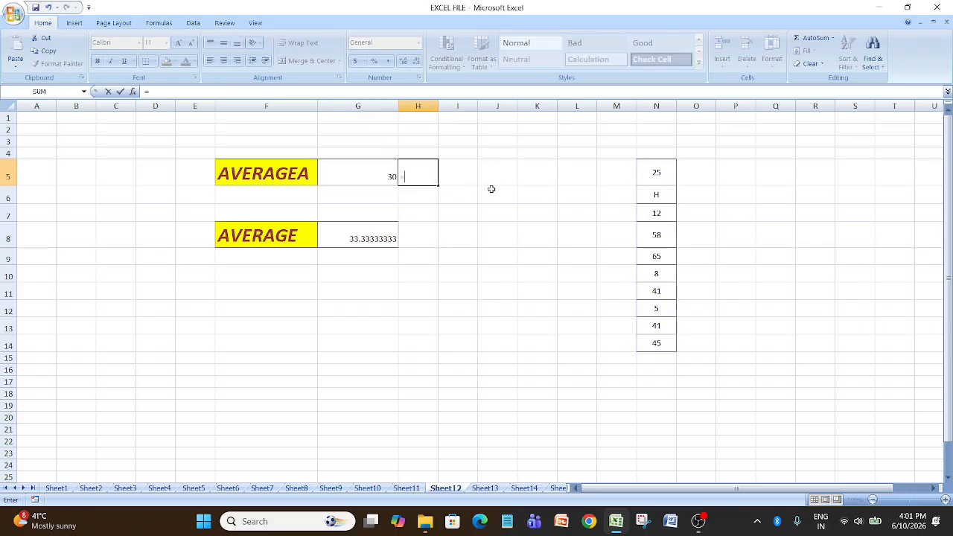
text(AV)
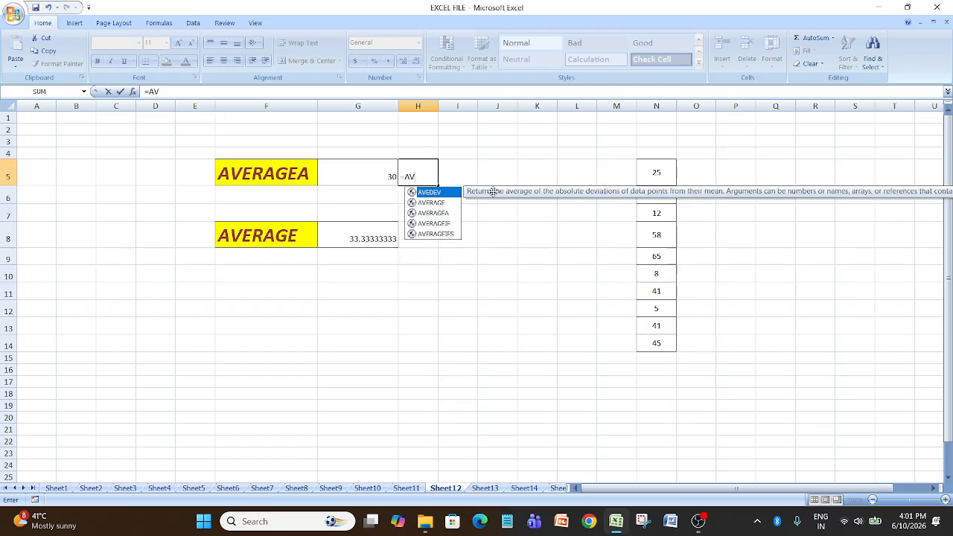
text(ERAGE)
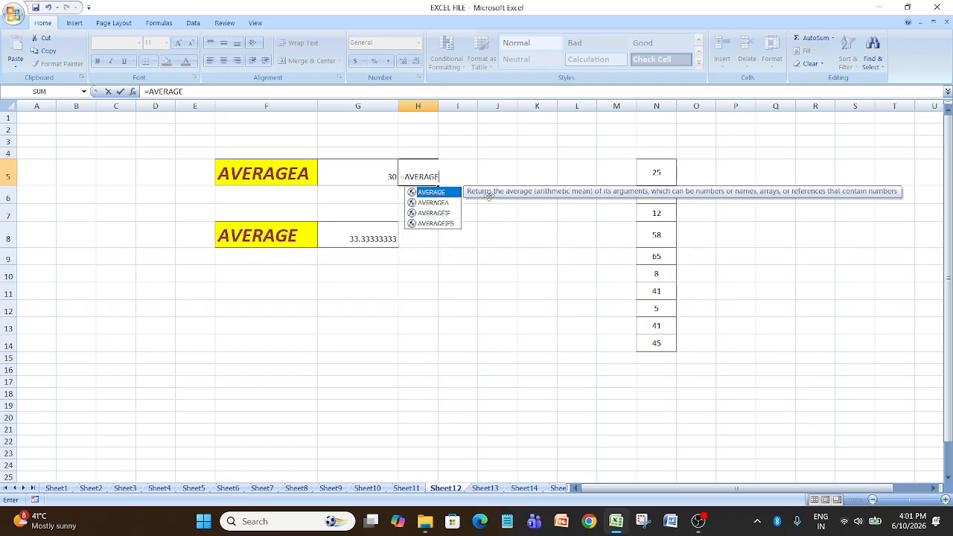
text(A()
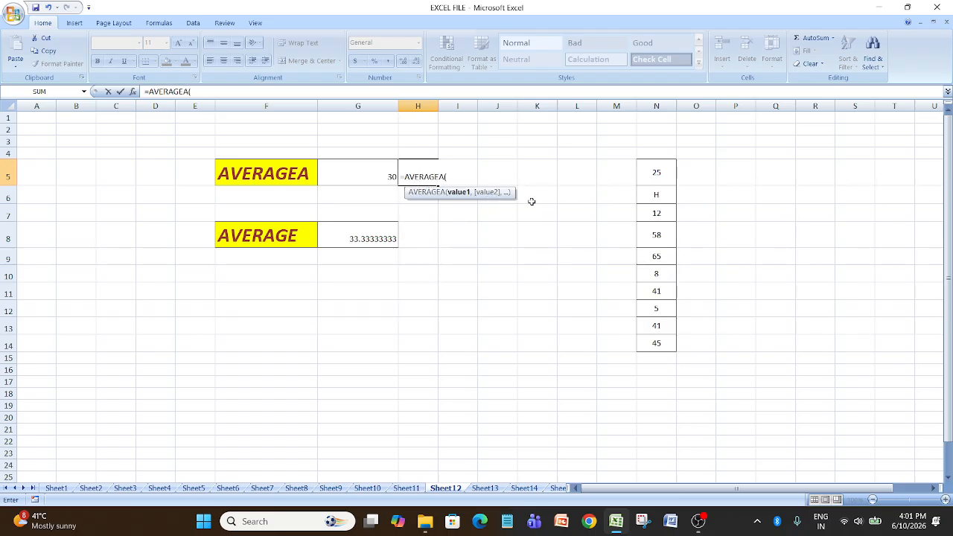
drag(649, 170, 649, 331)
key(Return)
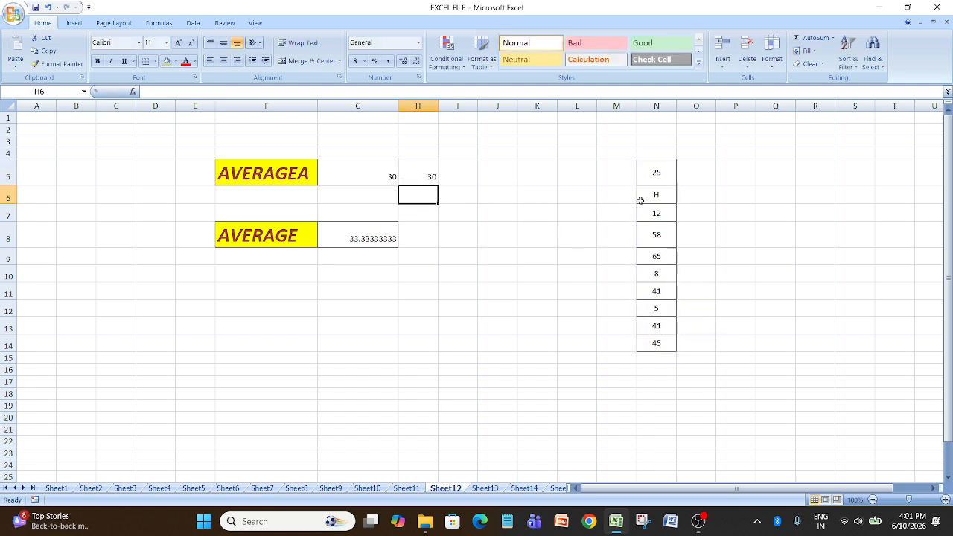
- Examine the text entry in N6 within the averaged values, and revisit Sheet10 and Sheet11
drag(622, 187, 699, 209)
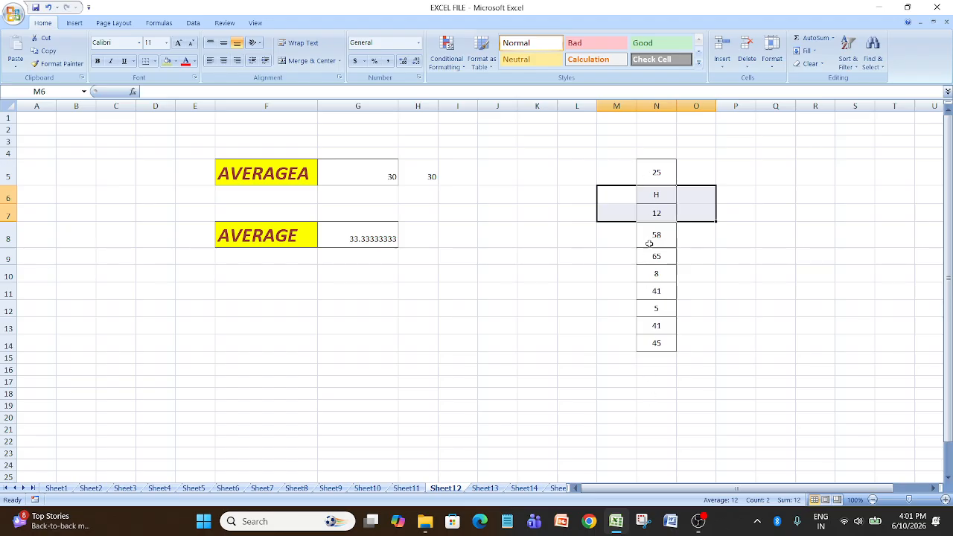
click(554, 350)
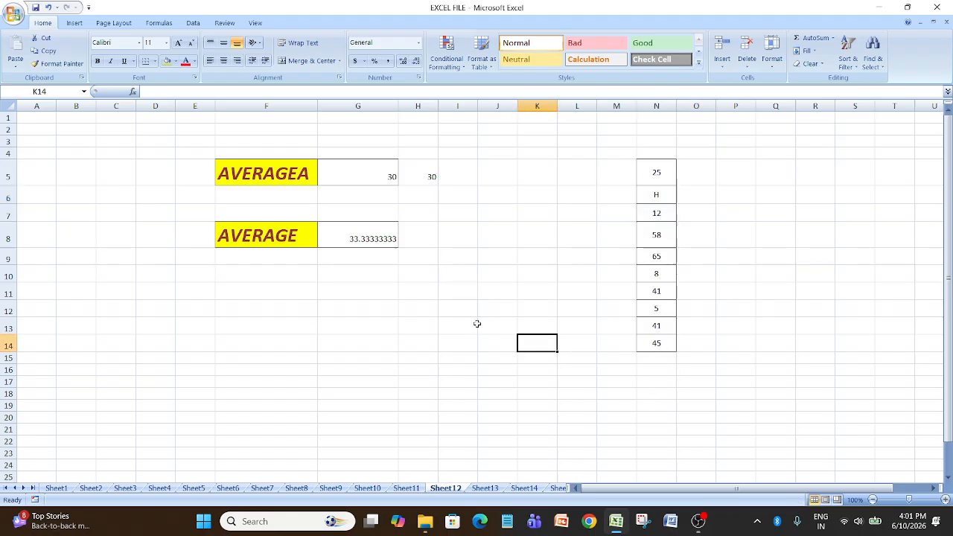
click(367, 489)
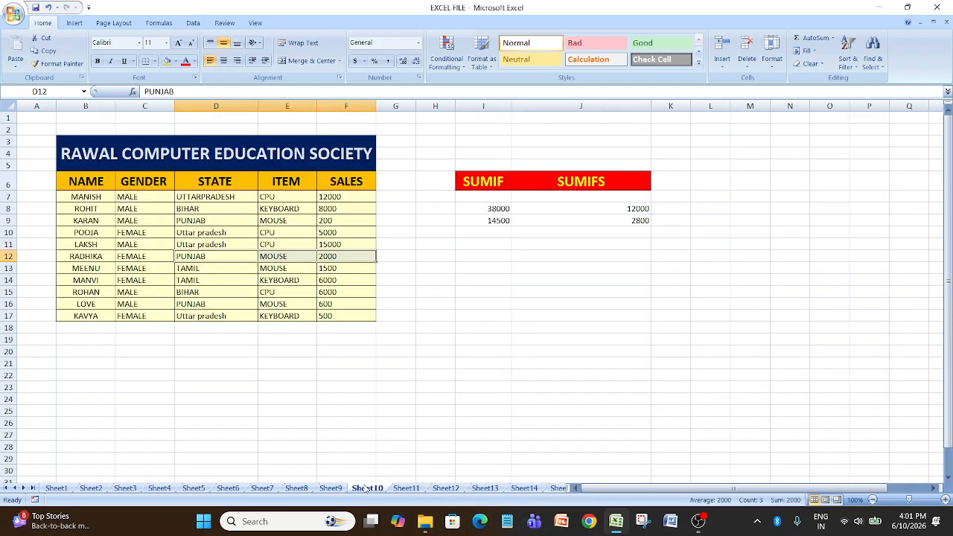
click(400, 490)
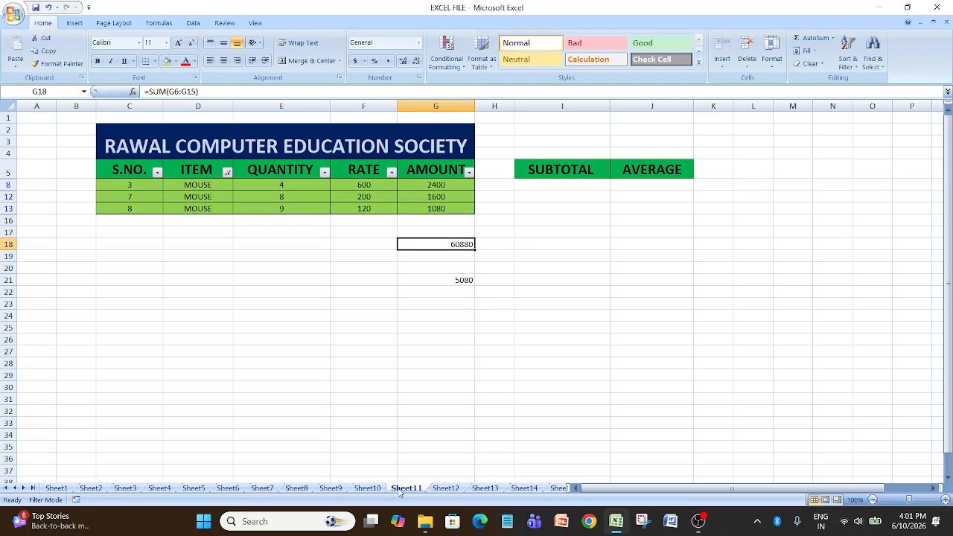